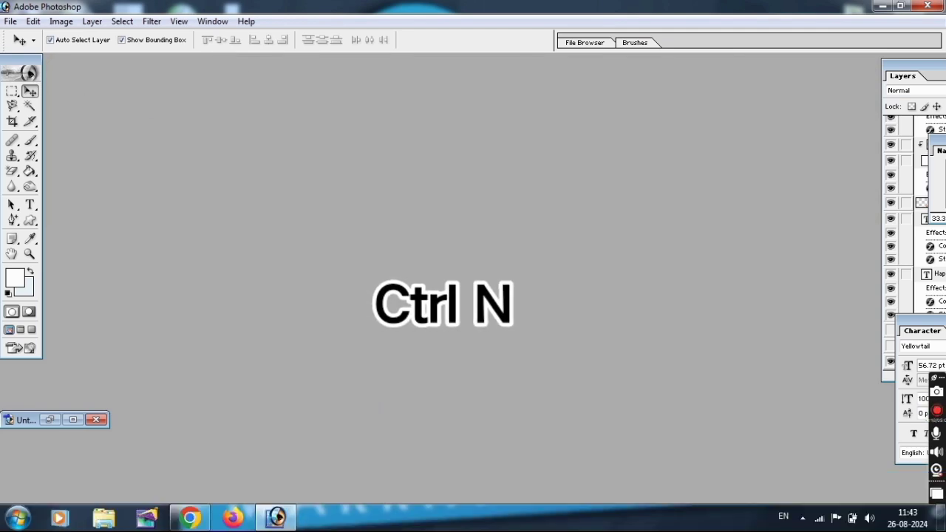
- Create a new blank document of 209 × 90 mm at 300 pixels/inch
{"action": "key", "text": "ctrl+n"}
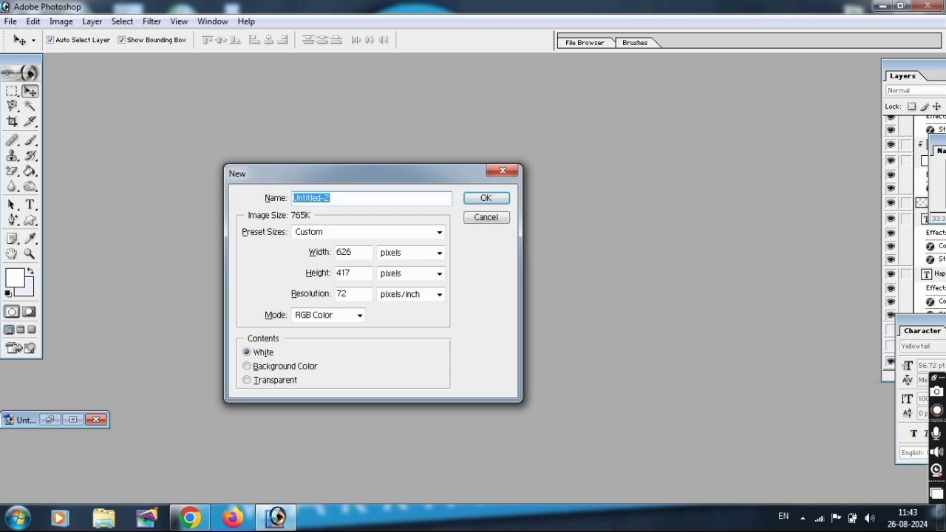
{"action": "left_click_drag", "start_coordinate": [365, 255], "coordinate": [264, 244]}
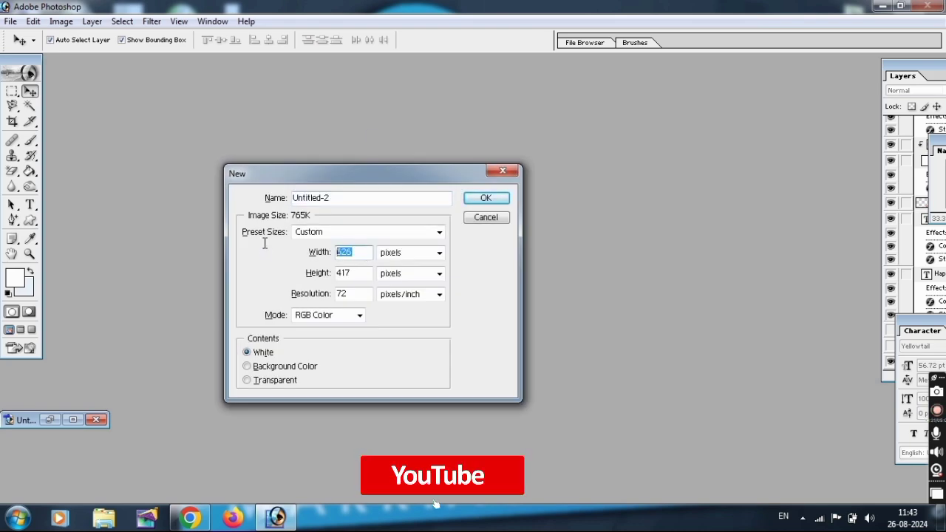
{"action": "type", "text": "209"}
{"action": "key", "text": "Tab"}
{"action": "key", "text": "Down"}
{"action": "key", "text": "Down"}
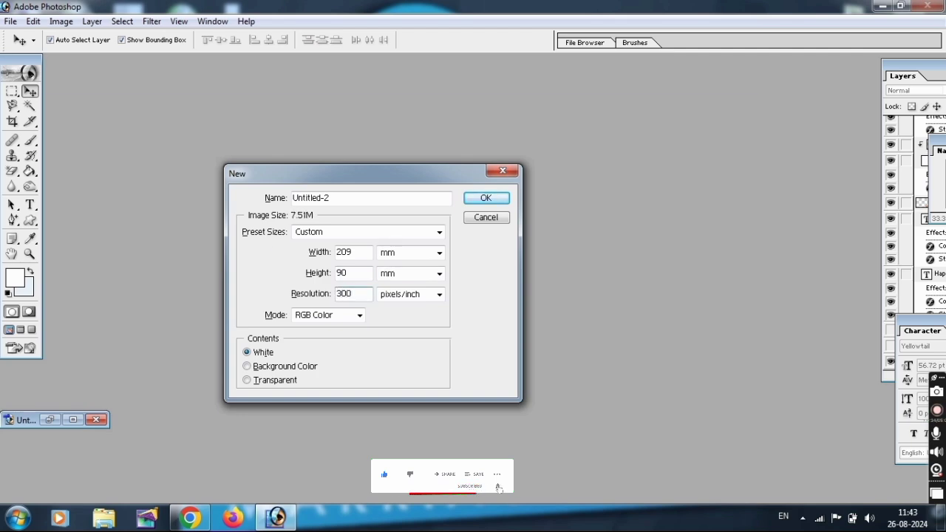
{"action": "key", "text": "Return"}
- Open background.tif from the desktop in Photoshop
{"action": "double_click", "coordinate": [426, 114]}
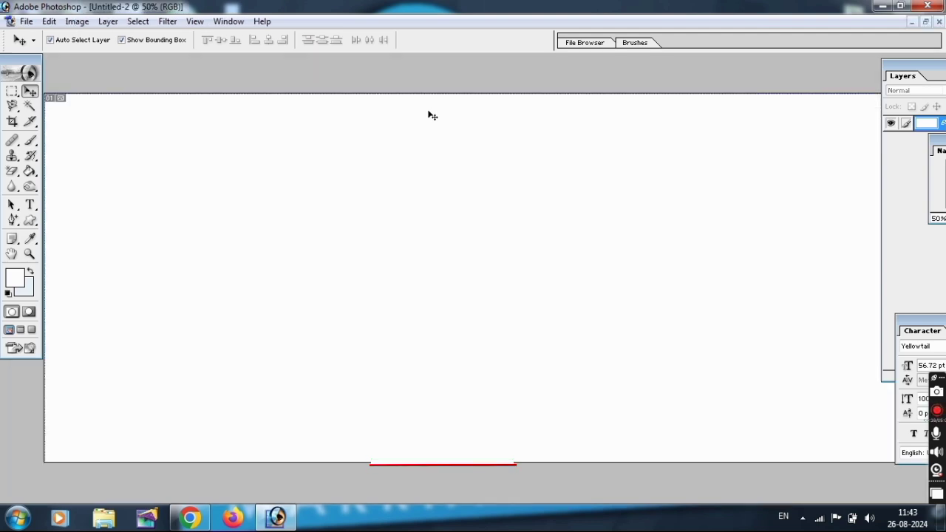
{"action": "key", "text": "ctrl+minus"}
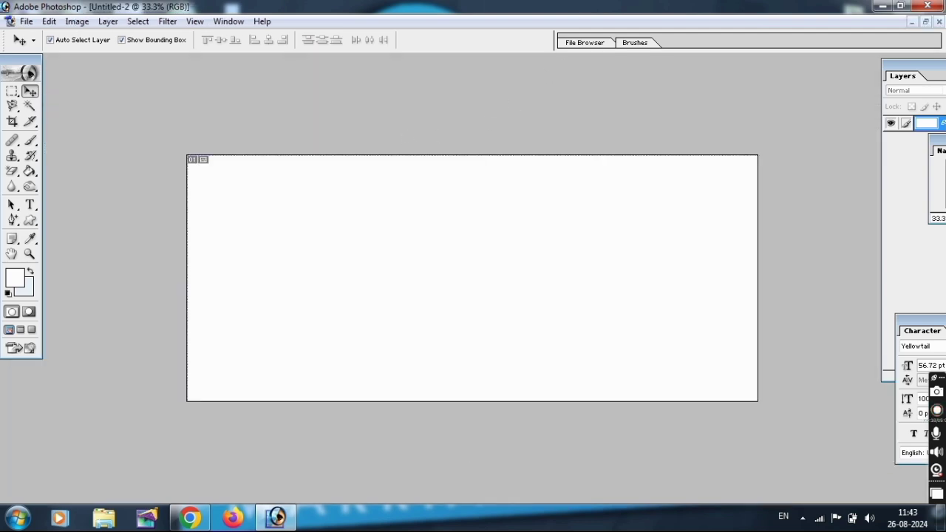
{"action": "key", "text": "super+Down"}
{"action": "left_click_drag", "start_coordinate": [232, 382], "coordinate": [520, 356]}
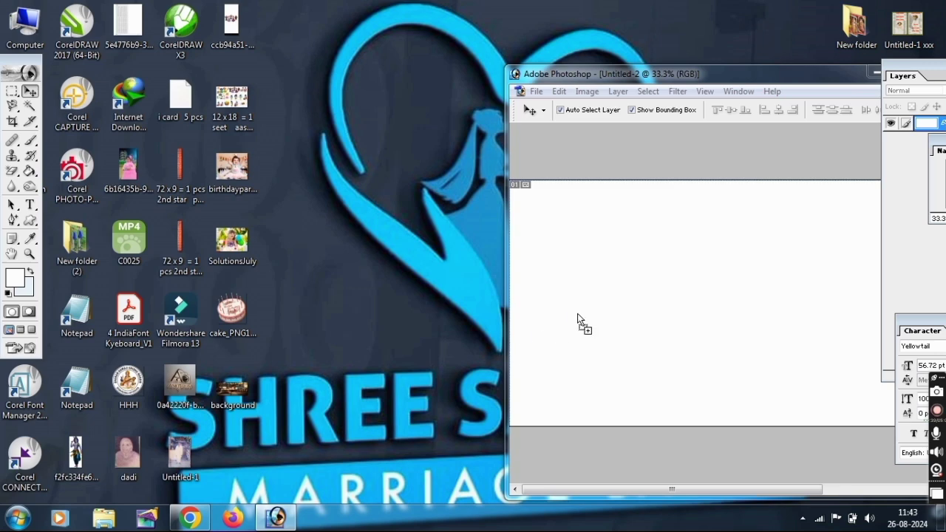
{"action": "left_click_drag", "start_coordinate": [578, 323], "coordinate": [625, 308]}
{"action": "double_click", "coordinate": [748, 77]}
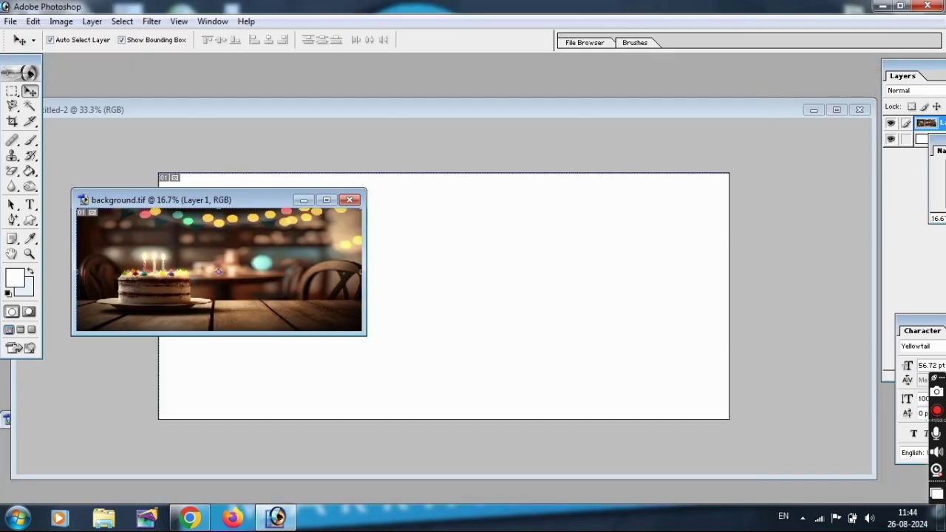
- Copy the bokeh cake photo onto Untitled-2 as Layer 1, positioned to cover the canvas
{"action": "left_click_drag", "start_coordinate": [251, 222], "coordinate": [509, 285]}
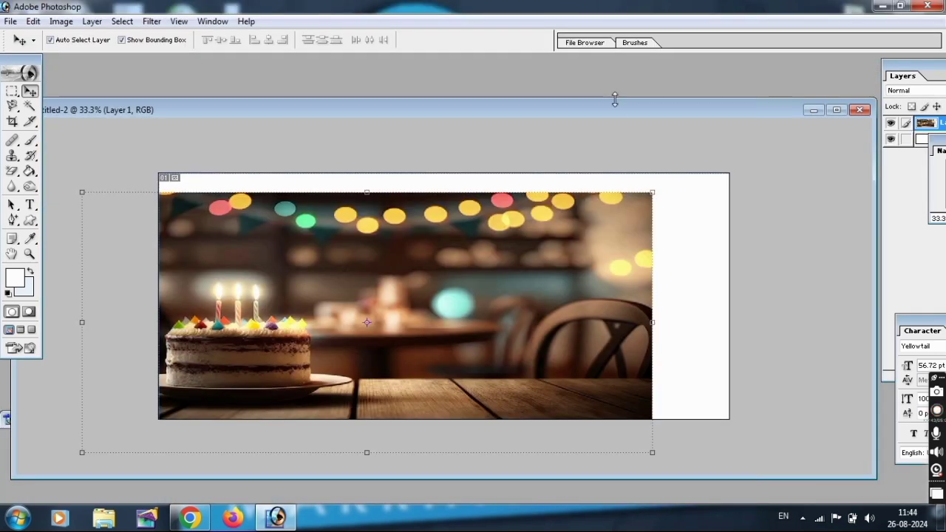
{"action": "double_click", "coordinate": [614, 107]}
{"action": "left_click_drag", "start_coordinate": [421, 312], "coordinate": [492, 288]}
{"action": "key", "text": "Up"}
{"action": "key", "text": "Up"}
{"action": "key", "text": "Up"}
{"action": "key", "text": "Up"}
{"action": "key", "text": "Up"}
{"action": "key", "text": "Up"}
{"action": "key", "text": "Up"}
{"action": "key", "text": "Up"}
{"action": "key", "text": "Up"}
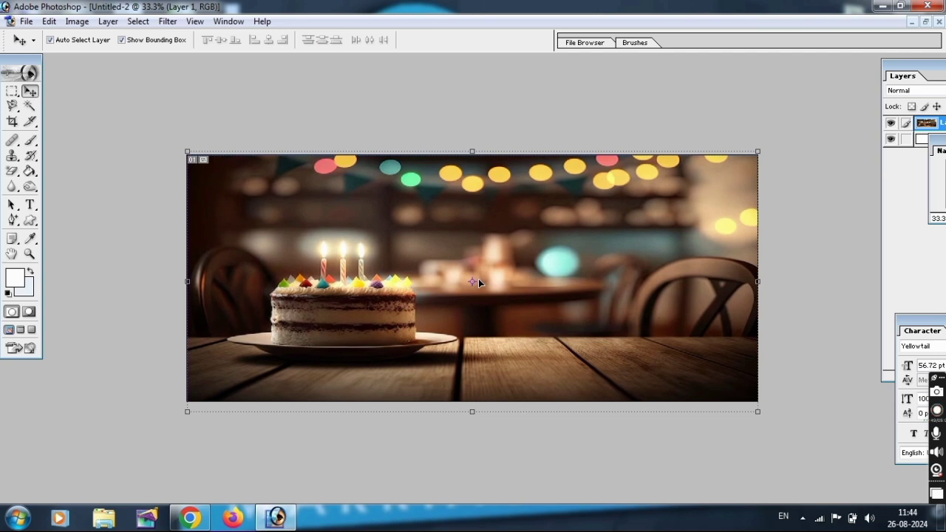
{"action": "key", "text": "Up"}
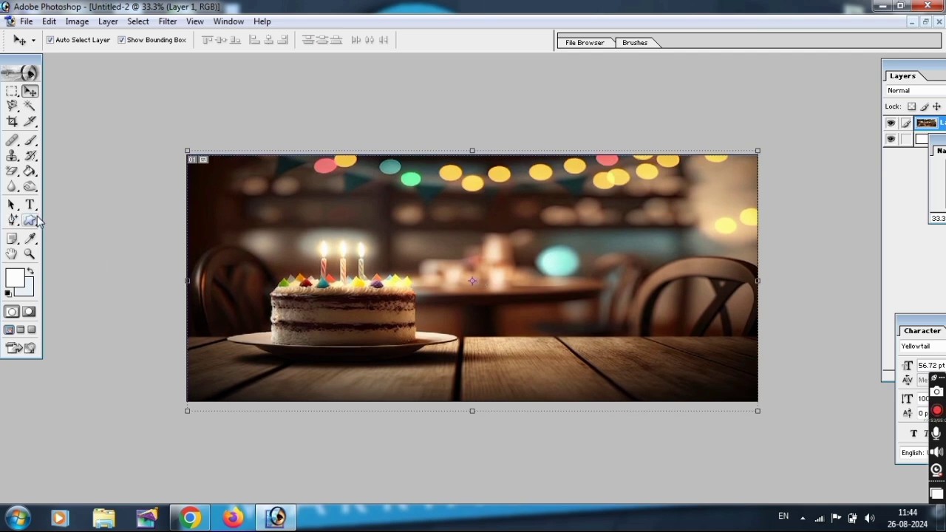
- Draw a white rounded rectangle on the left side of the canvas
{"action": "left_click", "coordinate": [31, 224]}
{"action": "right_click", "coordinate": [29, 222]}
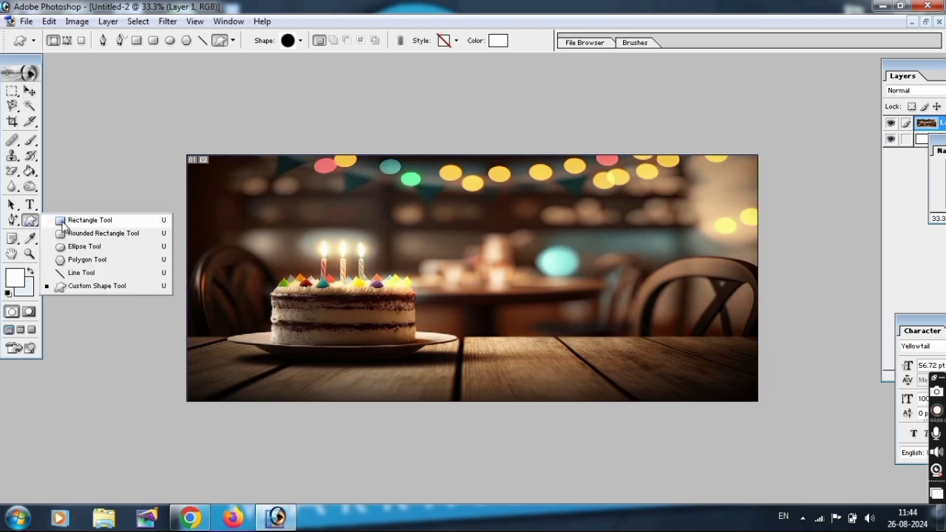
{"action": "left_click", "coordinate": [96, 234]}
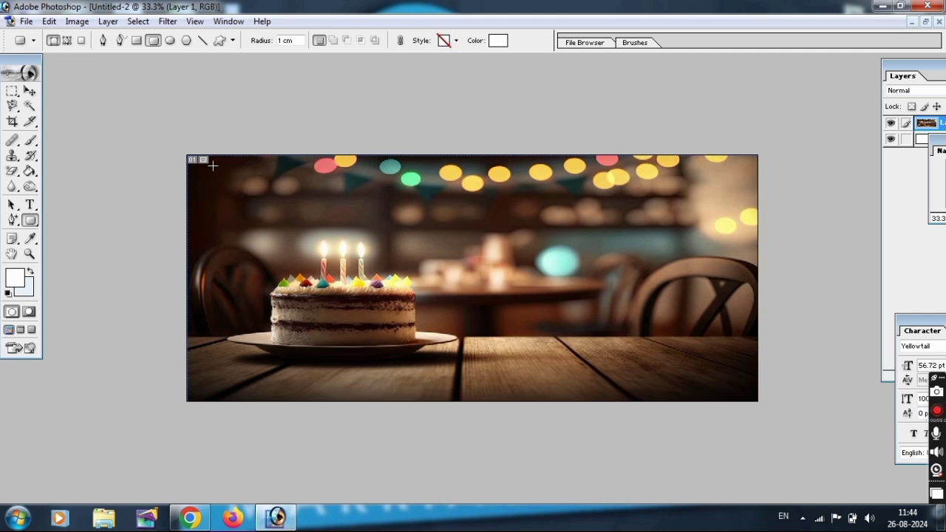
{"action": "left_click_drag", "start_coordinate": [292, 273], "coordinate": [425, 391]}
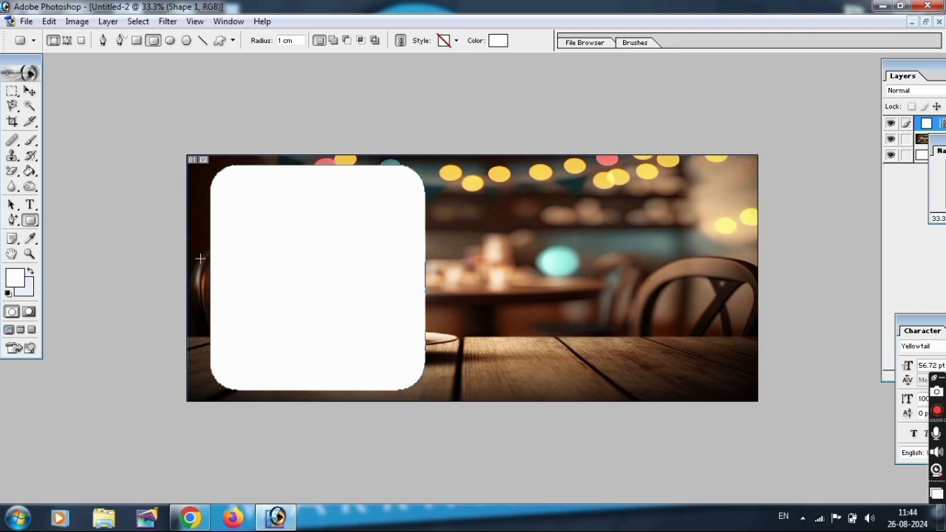
- Scale the rounded rectangle to 97.2% and position it over the left side
{"action": "left_click", "coordinate": [35, 94]}
{"action": "left_click_drag", "start_coordinate": [288, 232], "coordinate": [294, 232]}
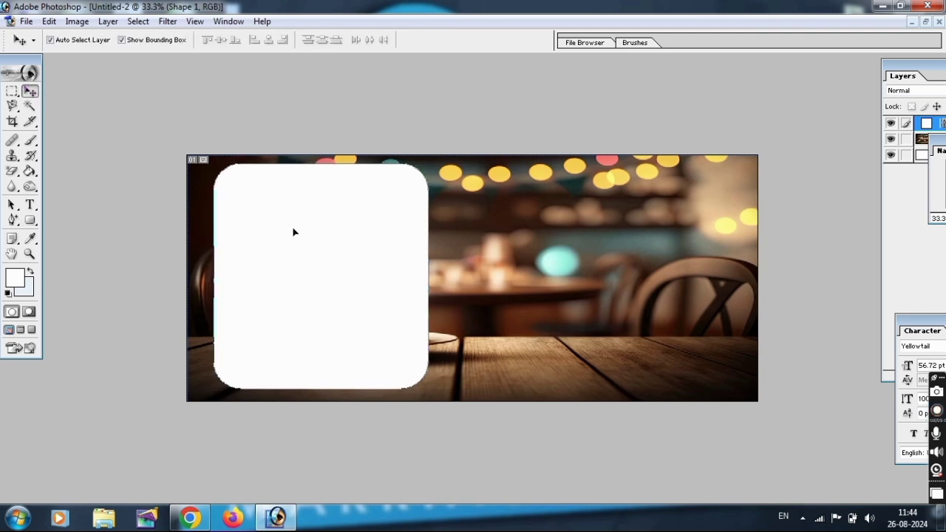
{"action": "left_click", "coordinate": [434, 162]}
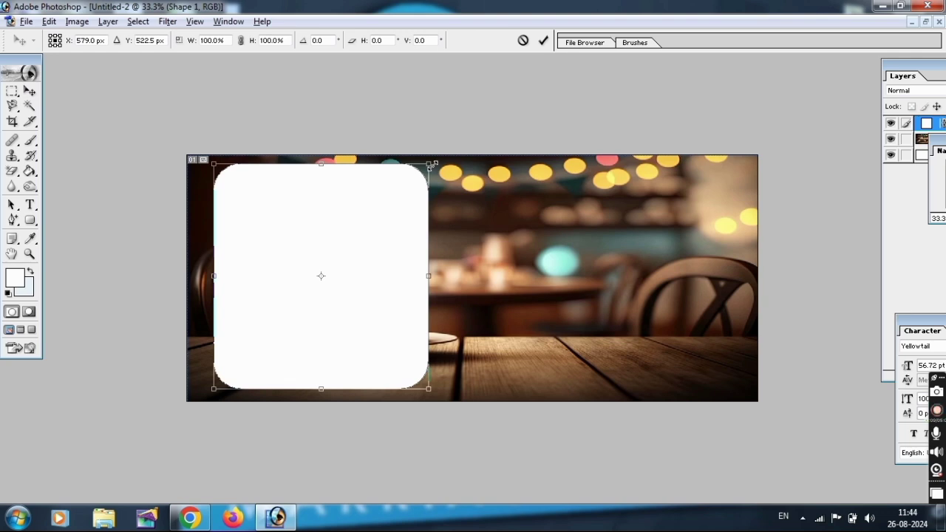
{"action": "left_click_drag", "start_coordinate": [432, 163], "coordinate": [431, 165]}
{"action": "left_click_drag", "start_coordinate": [271, 248], "coordinate": [262, 249]}
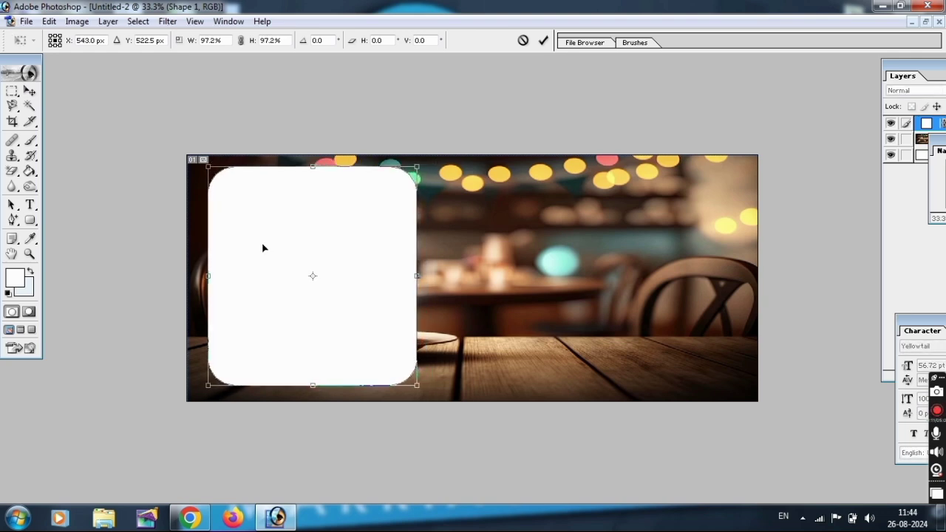
{"action": "key", "text": "Down"}
{"action": "key", "text": "Down"}
{"action": "key", "text": "Down"}
{"action": "key", "text": "Down"}
{"action": "key", "text": "Down"}
{"action": "key", "text": "Down"}
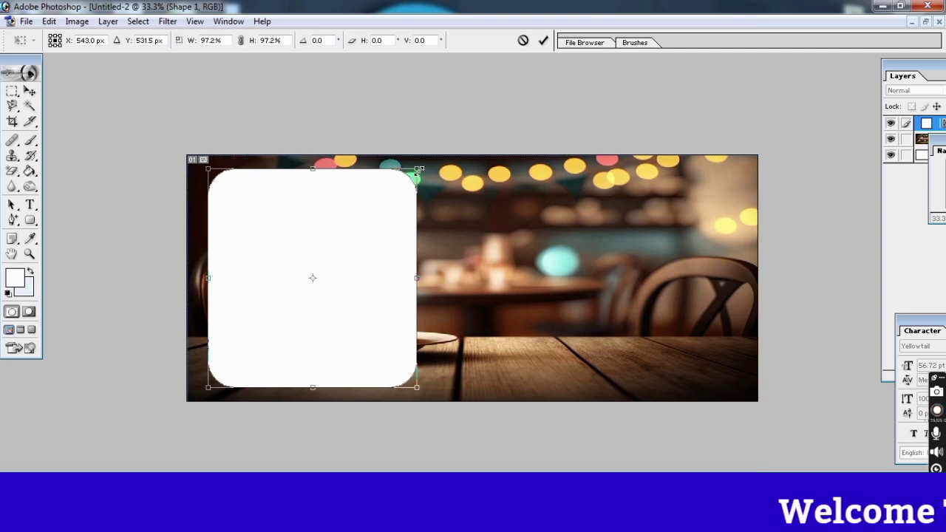
{"action": "key", "text": "Return"}
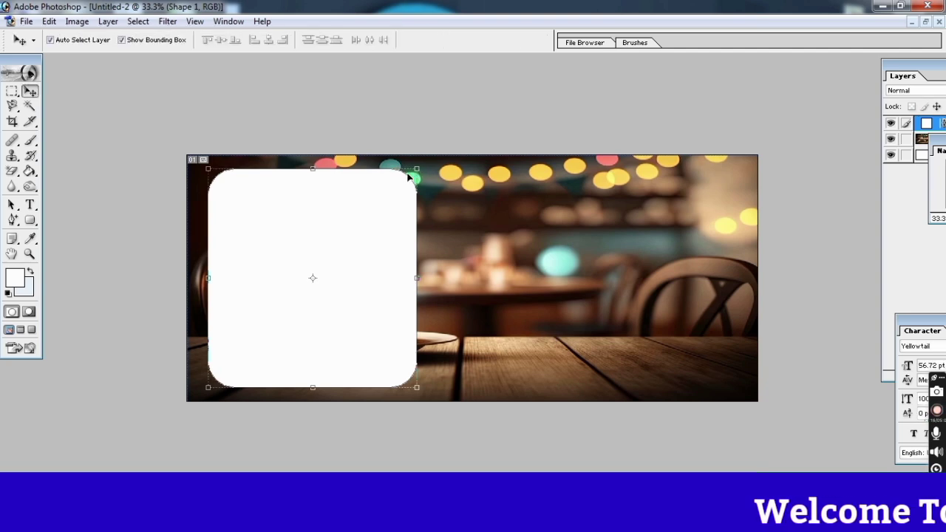
- Give Shape 1 a white outside Stroke of 9 px
{"action": "left_click_drag", "start_coordinate": [903, 65], "coordinate": [886, 74]}
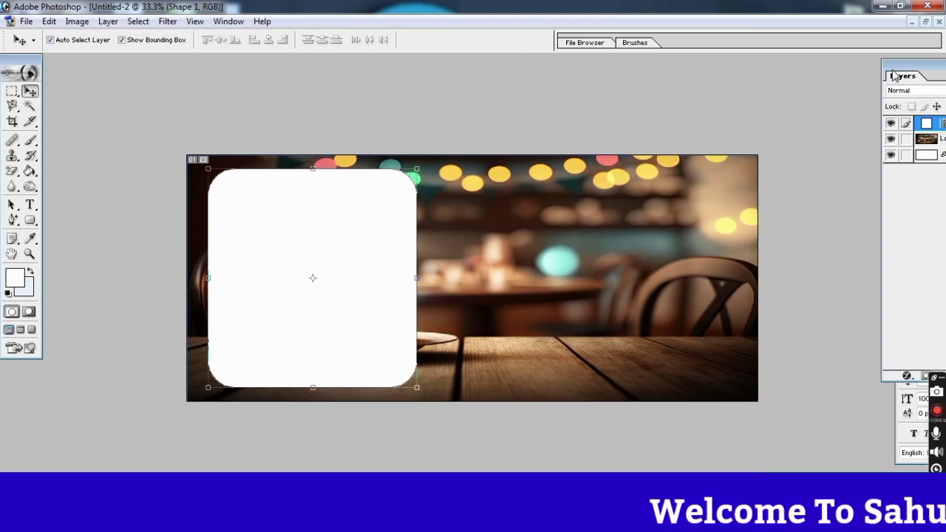
{"action": "left_click", "coordinate": [890, 382]}
{"action": "left_click", "coordinate": [842, 368]}
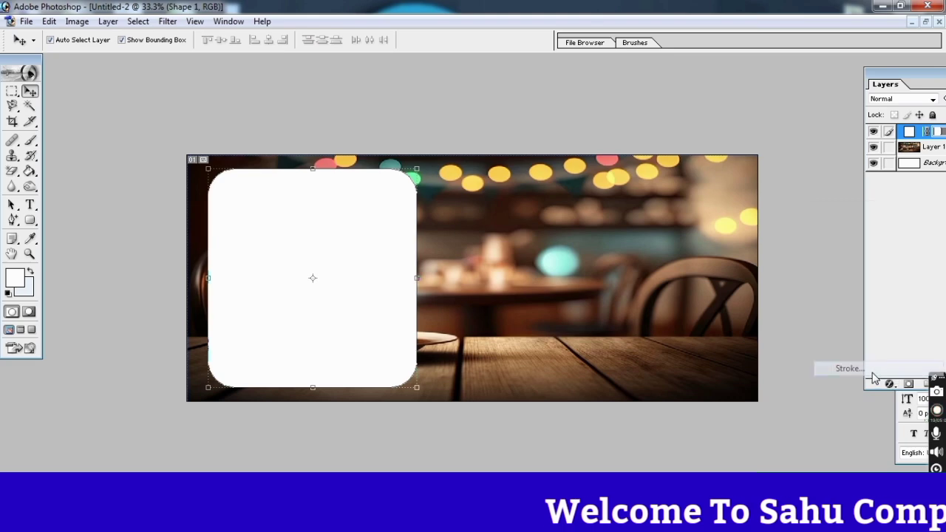
{"action": "left_click", "coordinate": [732, 253]}
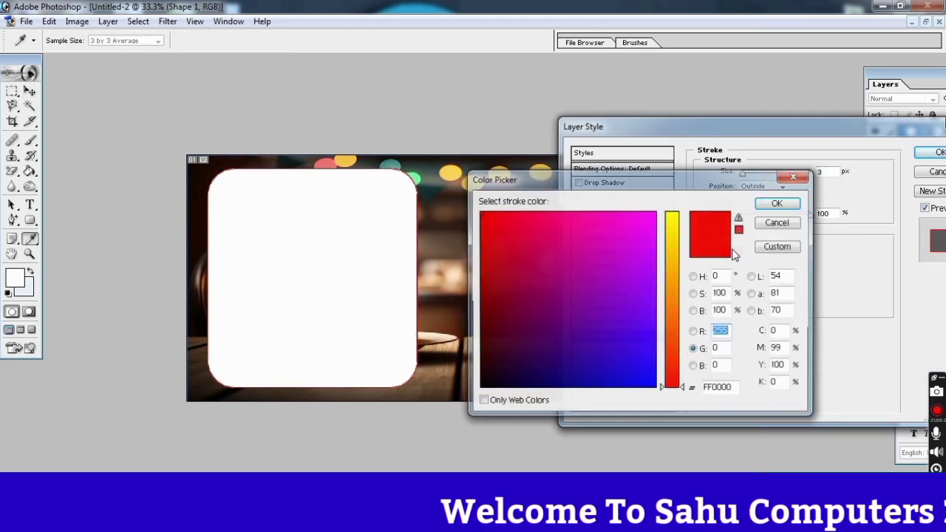
{"action": "left_click", "coordinate": [779, 202]}
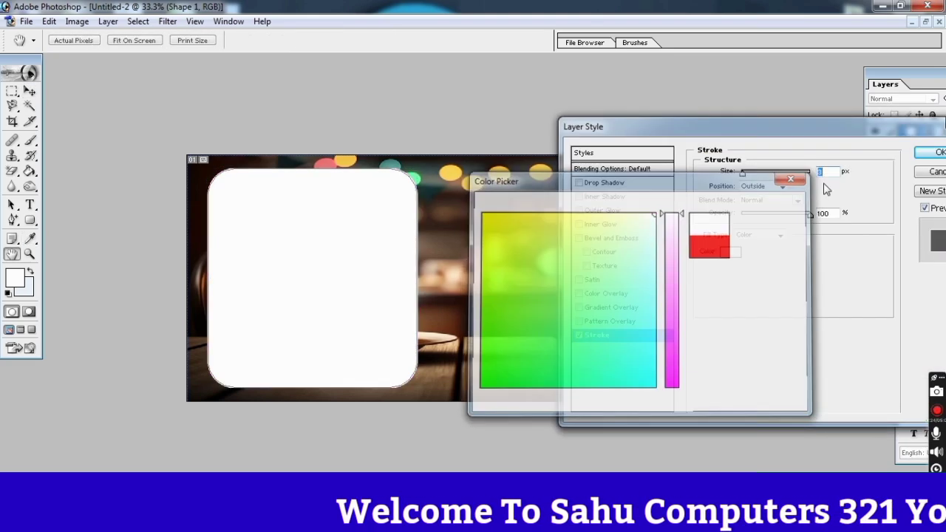
{"action": "double_click", "coordinate": [822, 171]}
{"action": "type", "text": "9"}
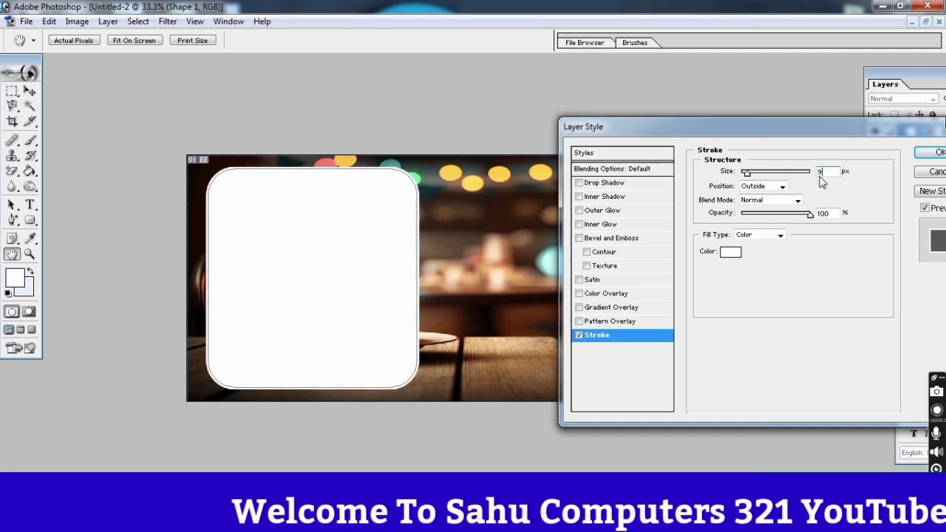
{"action": "key", "text": "Return"}
{"action": "key", "text": "v"}
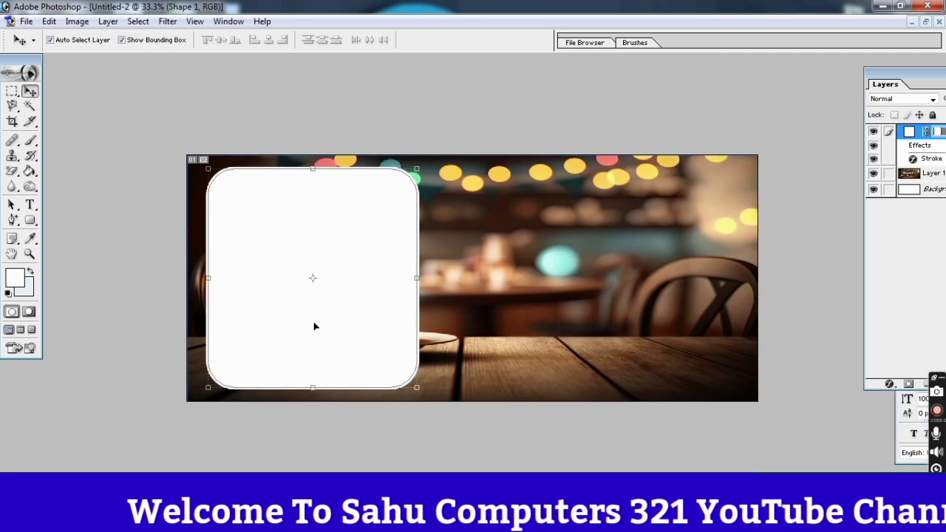
- Duplicate the framed rounded rectangle and move the copy to the canvas's right side
{"action": "left_click", "coordinate": [108, 21]}
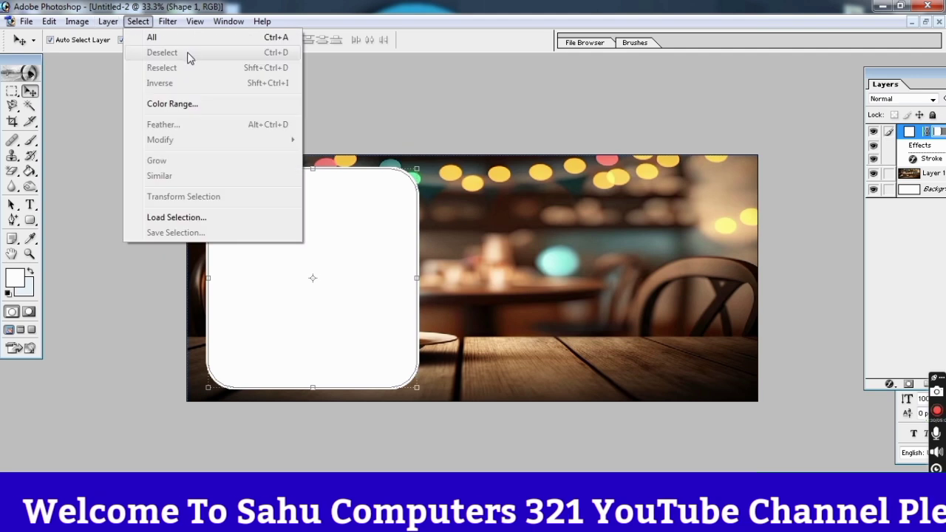
{"action": "left_click", "coordinate": [148, 53]}
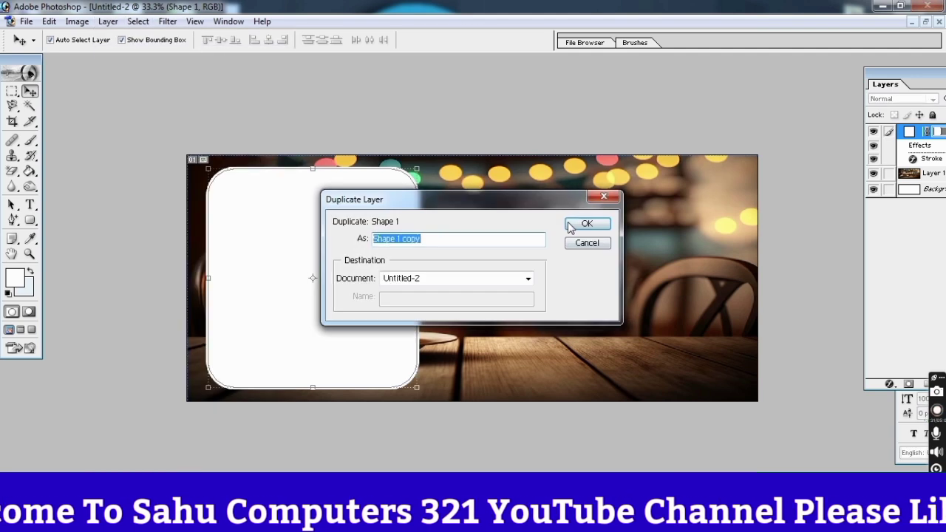
{"action": "key", "text": "Return"}
{"action": "mouse_move", "coordinate": [335, 300]}
{"action": "left_mouse_down"}
{"action": "mouse_move", "coordinate": [644, 306]}
{"action": "mouse_move", "coordinate": [646, 296]}
{"action": "left_mouse_up"}
- Delete the extra Shape 1 copy layer and nudge the left frame further left
{"action": "left_click", "coordinate": [338, 313]}
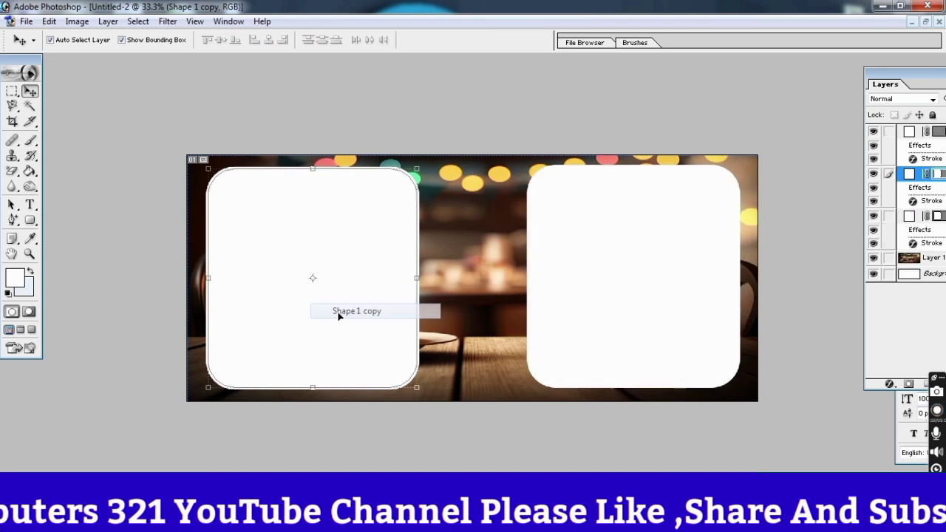
{"action": "key", "text": "shift+Left"}
{"action": "key", "text": "shift+Left"}
{"action": "key", "text": "shift+Left"}
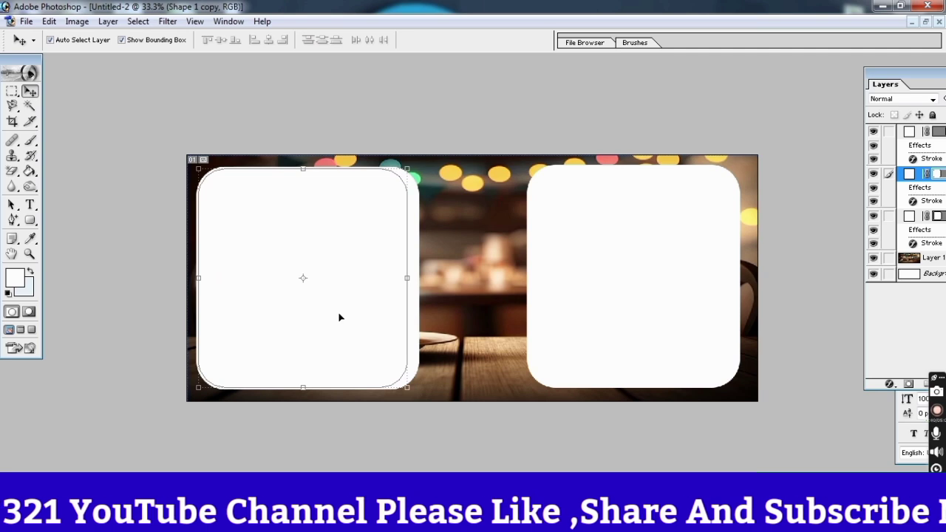
{"action": "left_click", "coordinate": [107, 21]}
{"action": "left_click", "coordinate": [331, 71]}
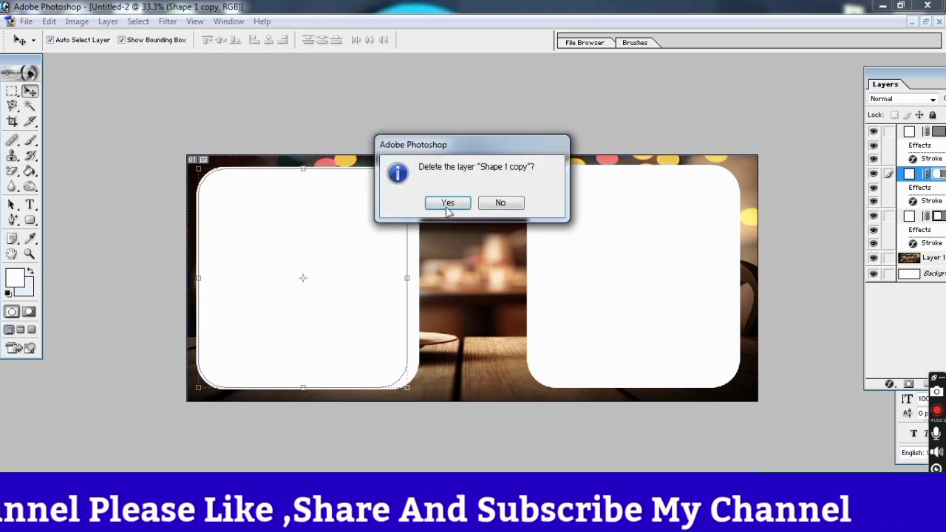
{"action": "left_click", "coordinate": [448, 203]}
{"action": "key", "text": "shift+Left"}
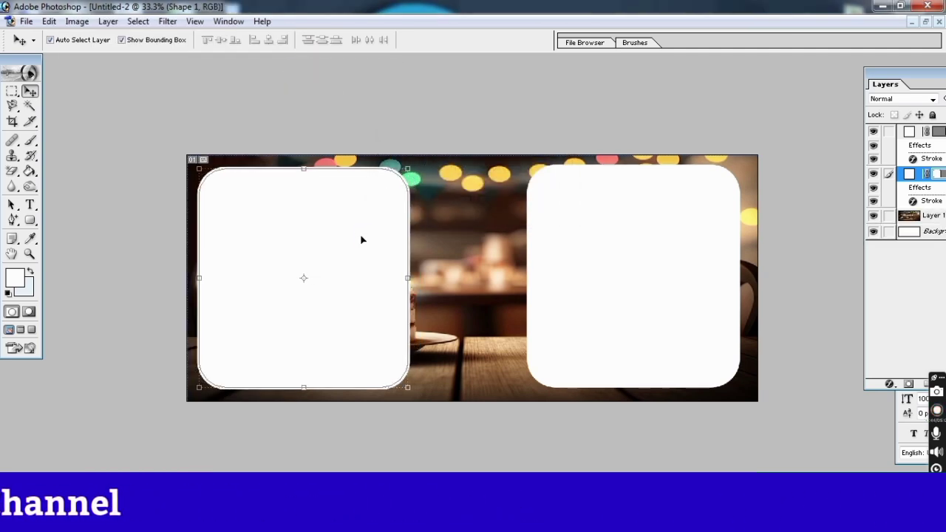
- Nudge the right frame rightward, reselect the left frame's layer, and reveal the desktop
{"action": "left_click", "coordinate": [600, 289]}
{"action": "key", "text": "shift+Right"}
{"action": "key", "text": "shift+Right"}
{"action": "key", "text": "shift+Right"}
{"action": "key", "text": "Right"}
{"action": "key", "text": "Right"}
{"action": "key", "text": "Right"}
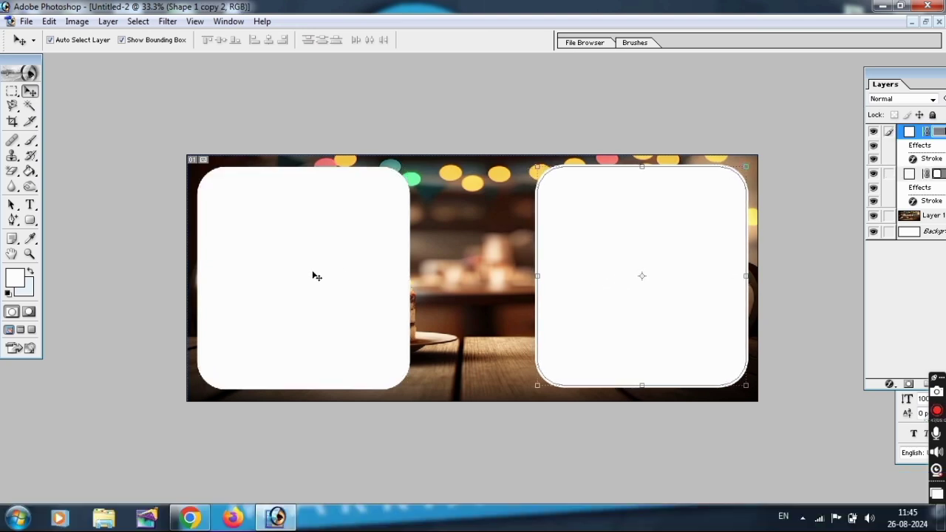
{"action": "right_click", "coordinate": [316, 276]}
{"action": "left_click", "coordinate": [326, 280]}
{"action": "right_click", "coordinate": [496, 255]}
{"action": "left_click", "coordinate": [500, 268]}
{"action": "right_click", "coordinate": [349, 253]}
{"action": "left_click", "coordinate": [353, 261]}
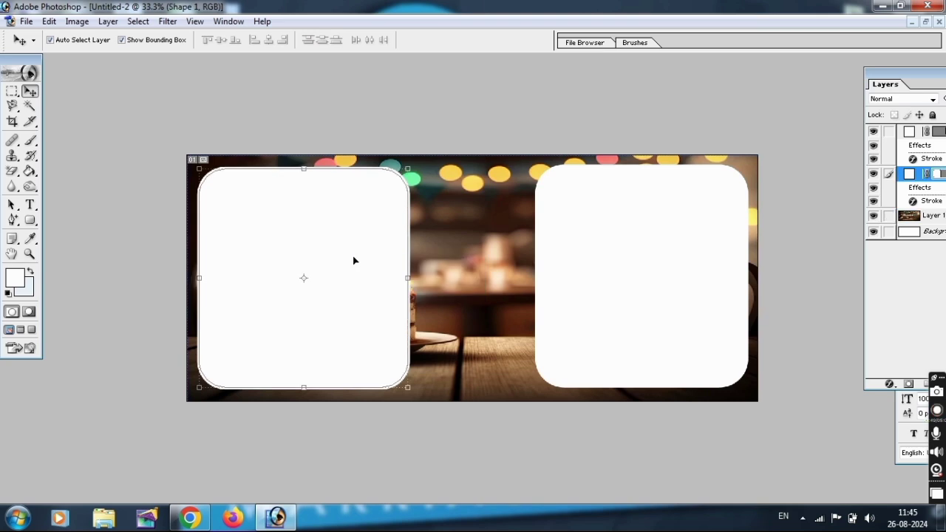
{"action": "key", "text": "super+Down"}
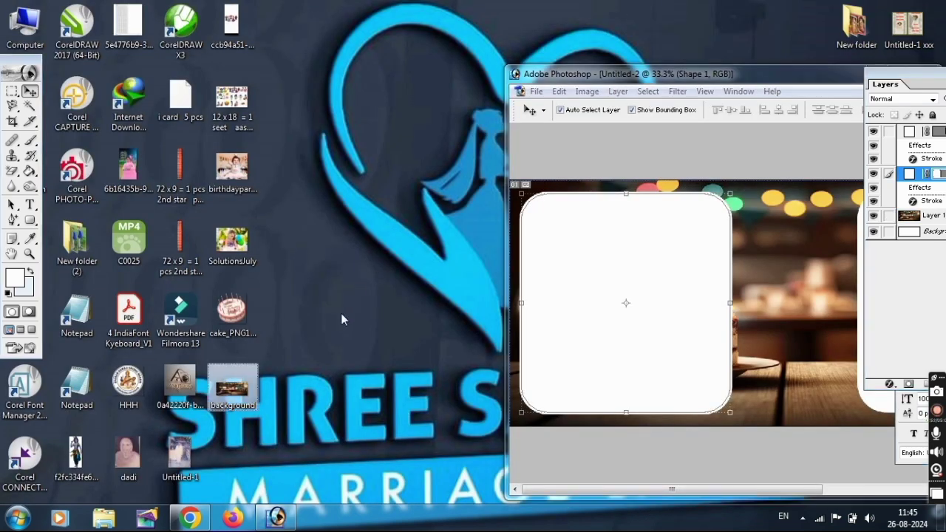
- Open the SolutionsJuly girl photo from the desktop in Photoshop
{"action": "right_click", "coordinate": [341, 313]}
{"action": "left_click", "coordinate": [385, 157]}
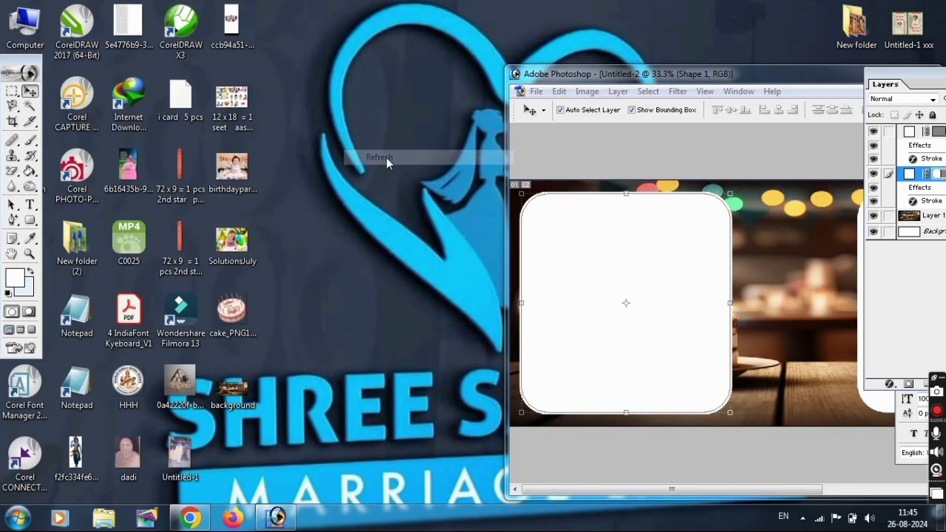
{"action": "left_click_drag", "start_coordinate": [232, 240], "coordinate": [580, 275]}
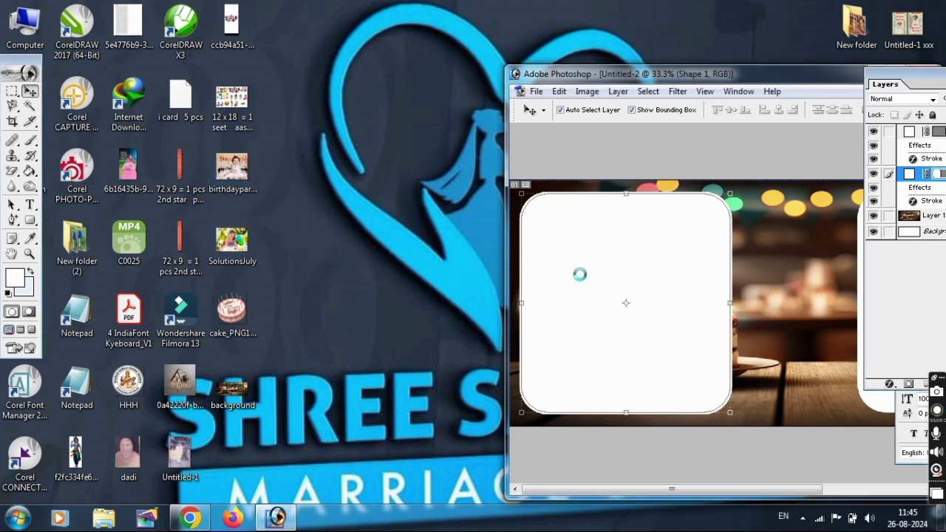
{"action": "double_click", "coordinate": [730, 76]}
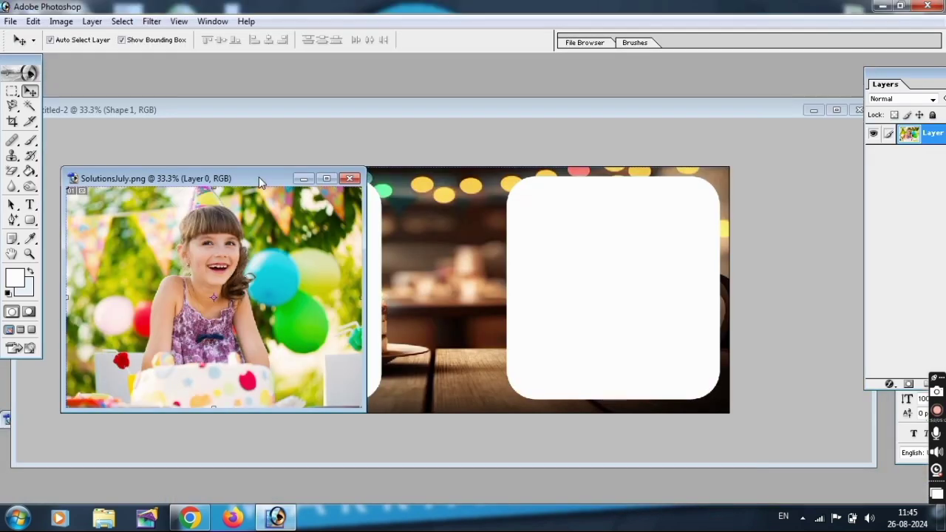
{"action": "left_click_drag", "start_coordinate": [259, 178], "coordinate": [702, 124]}
- Copy the girl photo into Untitled-2, clip it to the left frame, and position it
{"action": "mouse_move", "coordinate": [643, 225]}
{"action": "left_mouse_down"}
{"action": "mouse_move", "coordinate": [362, 296]}
{"action": "mouse_move", "coordinate": [360, 287]}
{"action": "left_mouse_up"}
{"action": "mouse_move", "coordinate": [323, 261]}
{"action": "left_mouse_down"}
{"action": "mouse_move", "coordinate": [359, 259]}
{"action": "mouse_move", "coordinate": [369, 272]}
{"action": "left_mouse_up"}
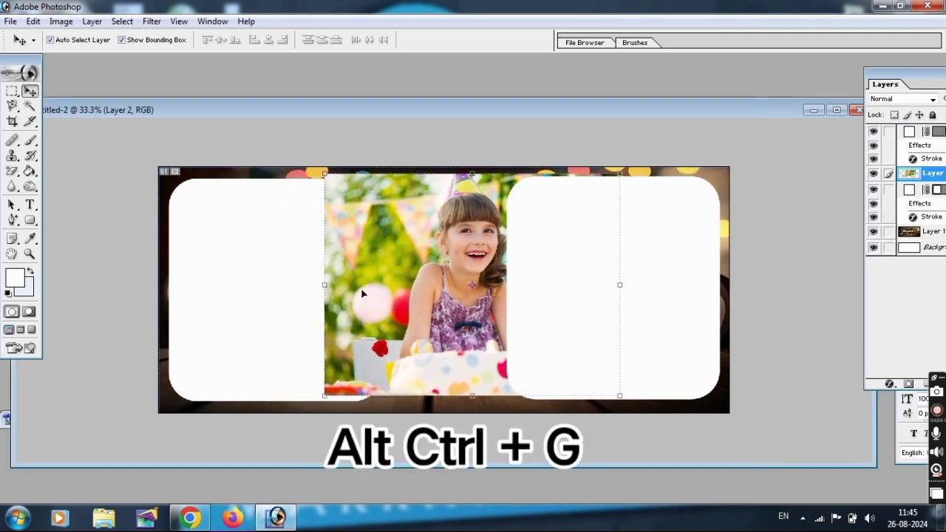
{"action": "key", "text": "ctrl+plus"}
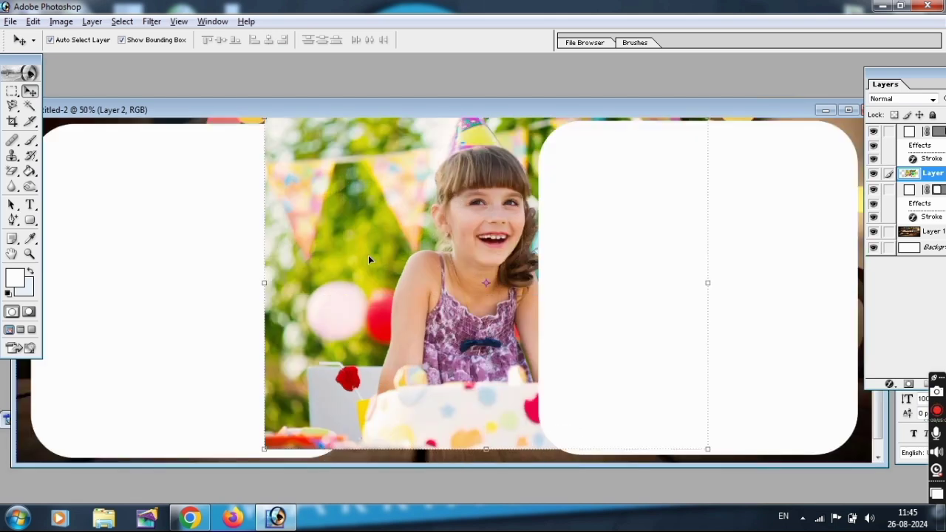
{"action": "key", "text": "ctrl+alt+g"}
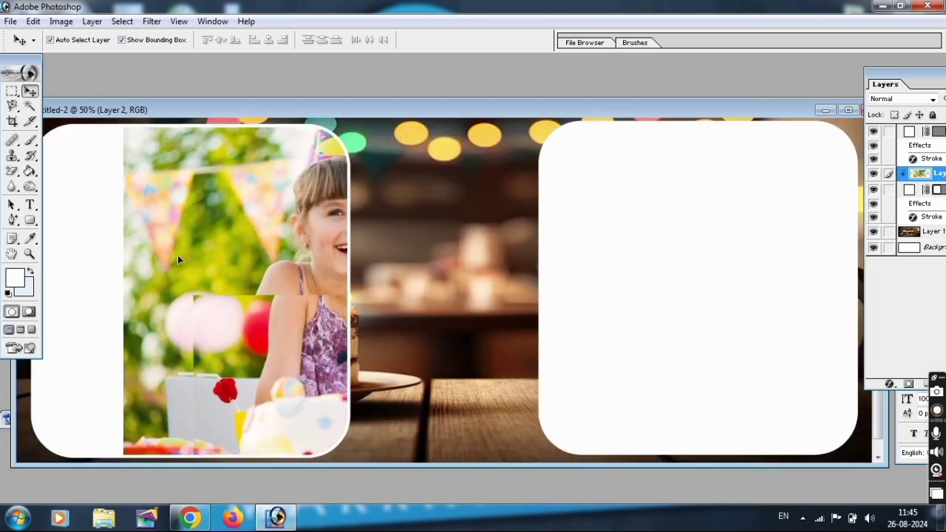
{"action": "left_click_drag", "start_coordinate": [363, 254], "coordinate": [98, 264]}
{"action": "double_click", "coordinate": [460, 111]}
{"action": "mouse_move", "coordinate": [299, 230]}
{"action": "left_mouse_down"}
{"action": "mouse_move", "coordinate": [277, 222]}
{"action": "mouse_move", "coordinate": [275, 246]}
{"action": "left_mouse_up"}
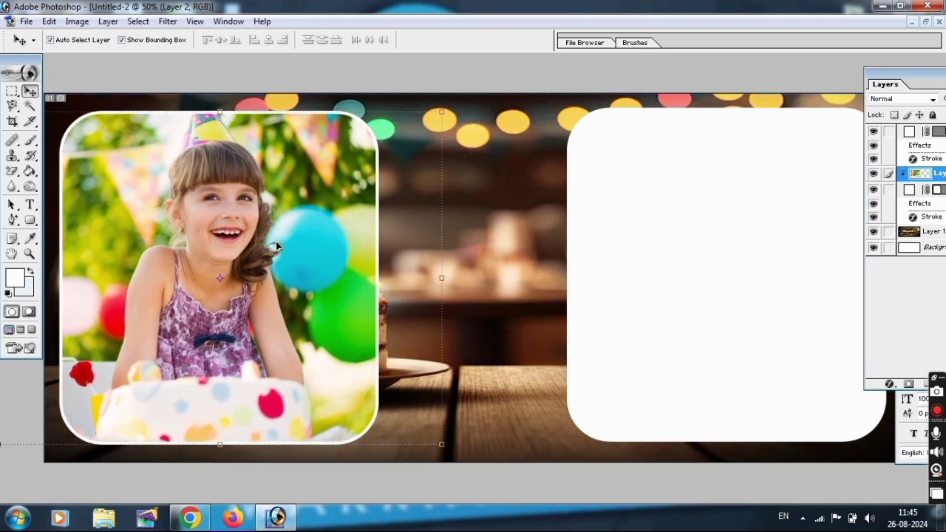
- Select the right frame and open birthdayparty-playartsphilly.jpg in Photoshop
{"action": "left_click", "coordinate": [630, 263]}
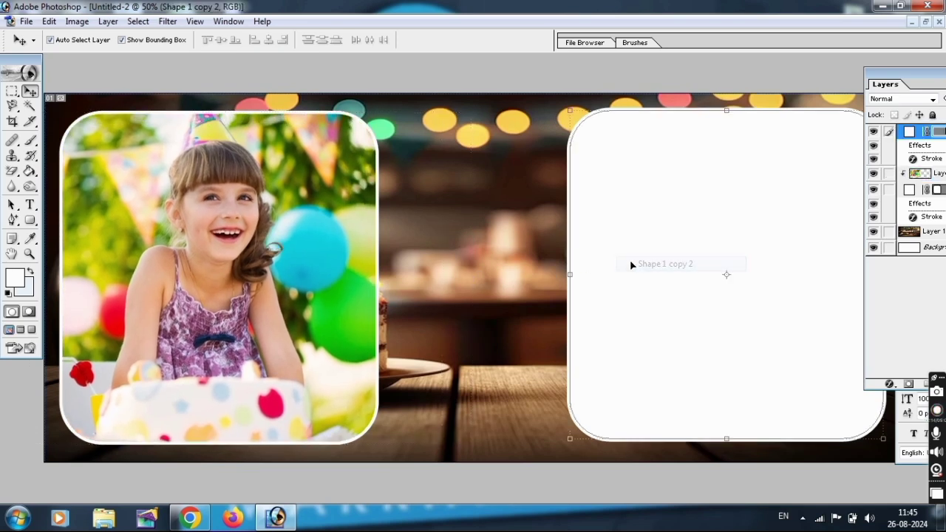
{"action": "key", "text": "super+Down"}
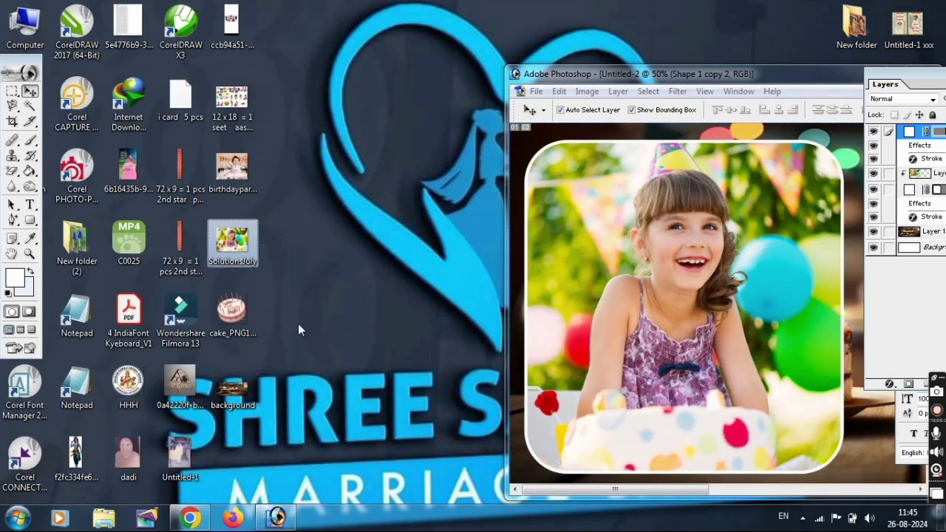
{"action": "left_click", "coordinate": [231, 171]}
{"action": "left_click_drag", "start_coordinate": [231, 172], "coordinate": [702, 190]}
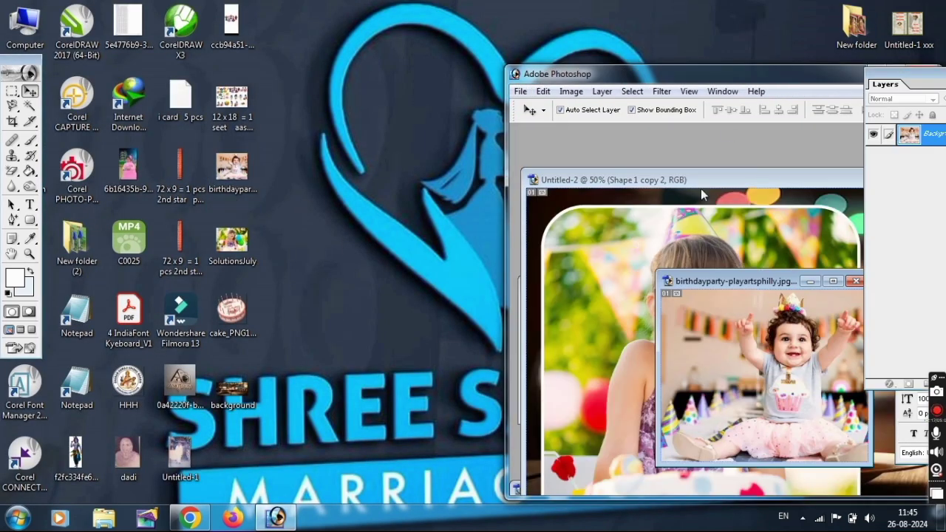
{"action": "double_click", "coordinate": [738, 76]}
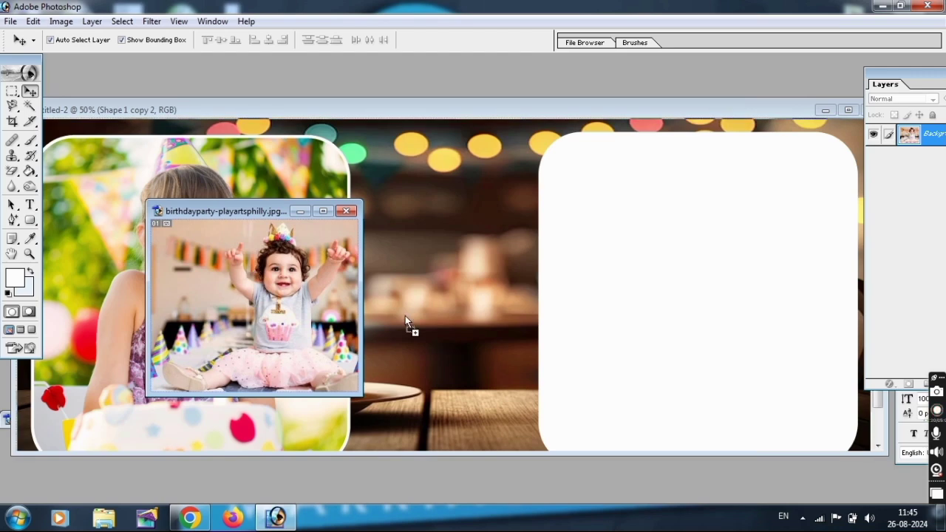
- Copy the baby photo into the collage and clip it to the right frame
{"action": "left_click_drag", "start_coordinate": [256, 273], "coordinate": [593, 303]}
{"action": "key", "text": "ctrl+alt+g"}
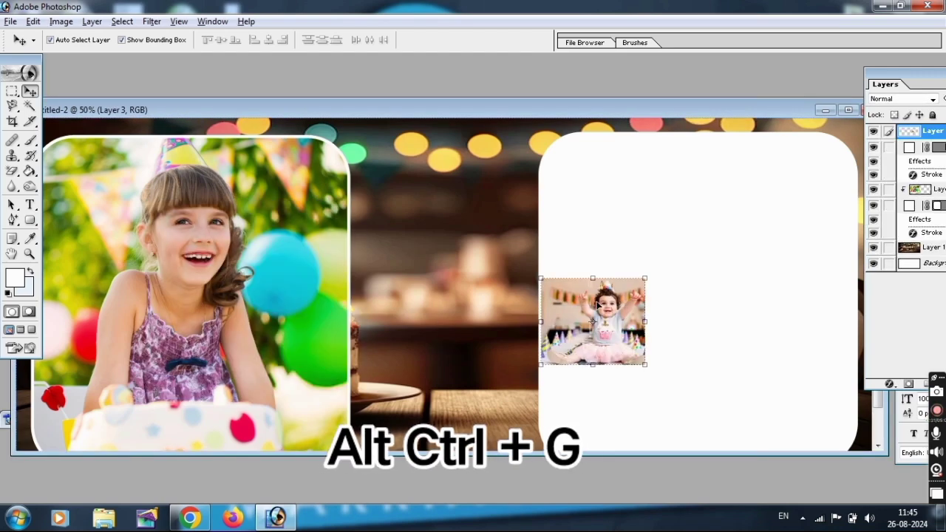
{"action": "key", "text": "ctrl+plus"}
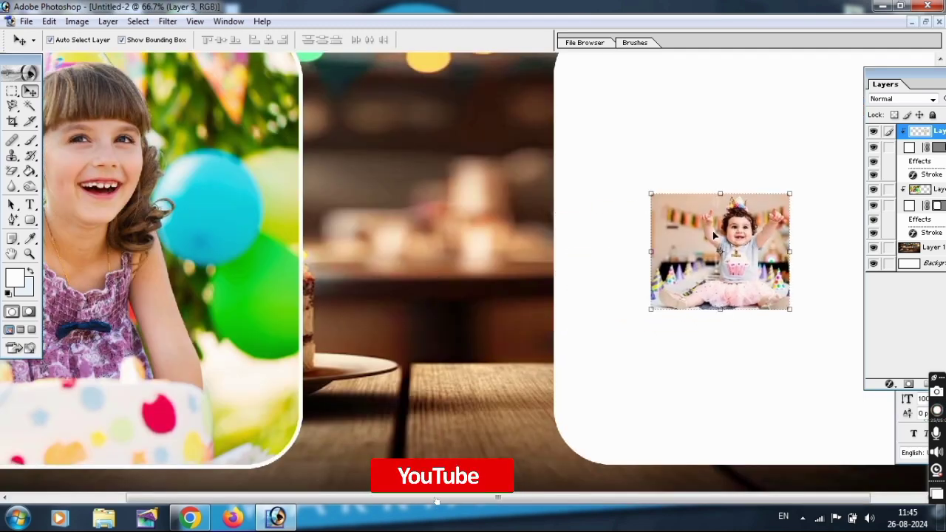
{"action": "mouse_move", "coordinate": [665, 221]}
{"action": "left_mouse_down"}
{"action": "mouse_move", "coordinate": [716, 238]}
{"action": "mouse_move", "coordinate": [695, 238]}
{"action": "mouse_move", "coordinate": [775, 165]}
{"action": "left_mouse_up"}
- Enlarge the baby photo to 386.8% and position it to fill the right frame
{"action": "key", "text": "ctrl+t"}
{"action": "left_click_drag", "start_coordinate": [775, 391], "coordinate": [759, 383]}
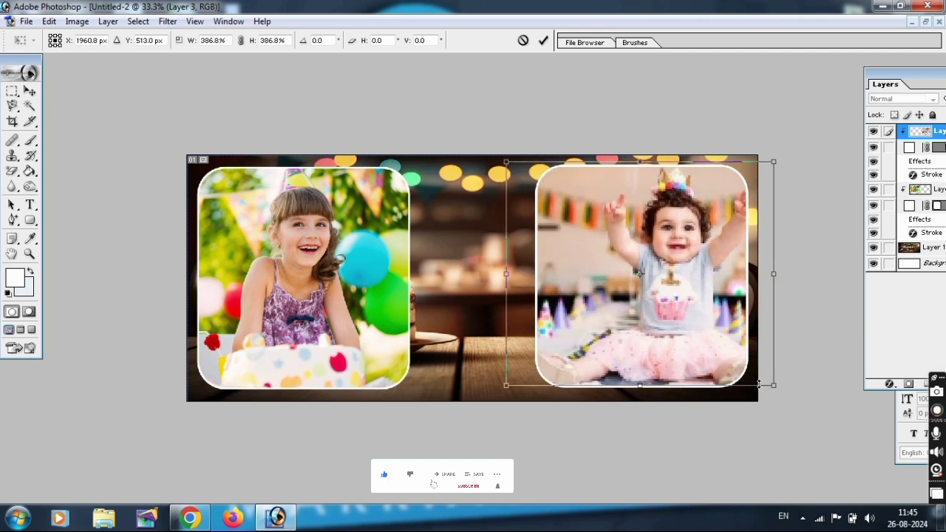
{"action": "left_click_drag", "start_coordinate": [679, 336], "coordinate": [677, 340]}
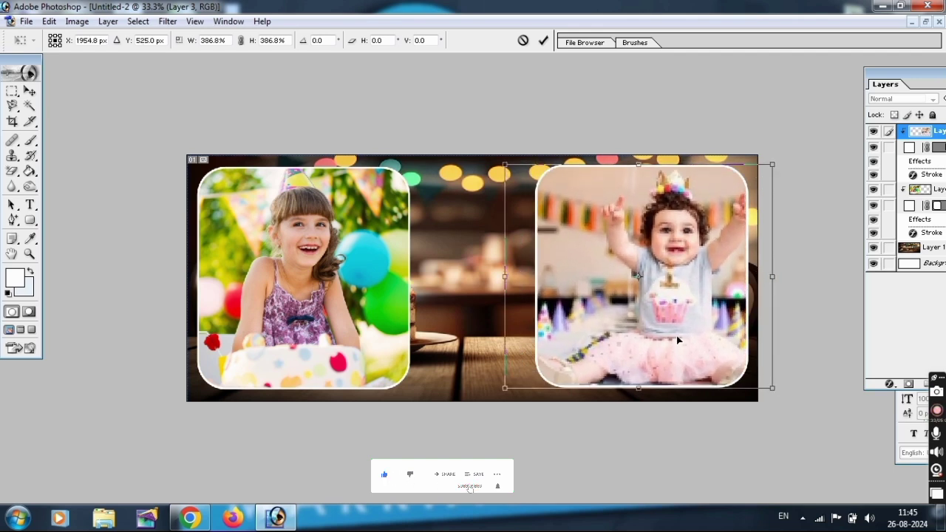
{"action": "key", "text": "shift+Left"}
{"action": "key", "text": "shift+Left"}
{"action": "key", "text": "shift+Left"}
{"action": "key", "text": "Return"}
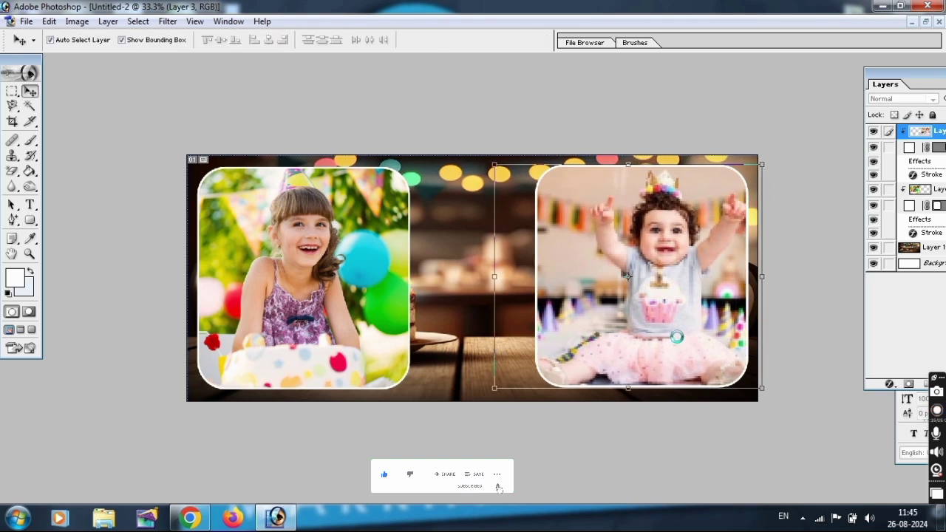
{"action": "left_click", "coordinate": [451, 275]}
{"action": "key", "text": "ctrl+plus"}
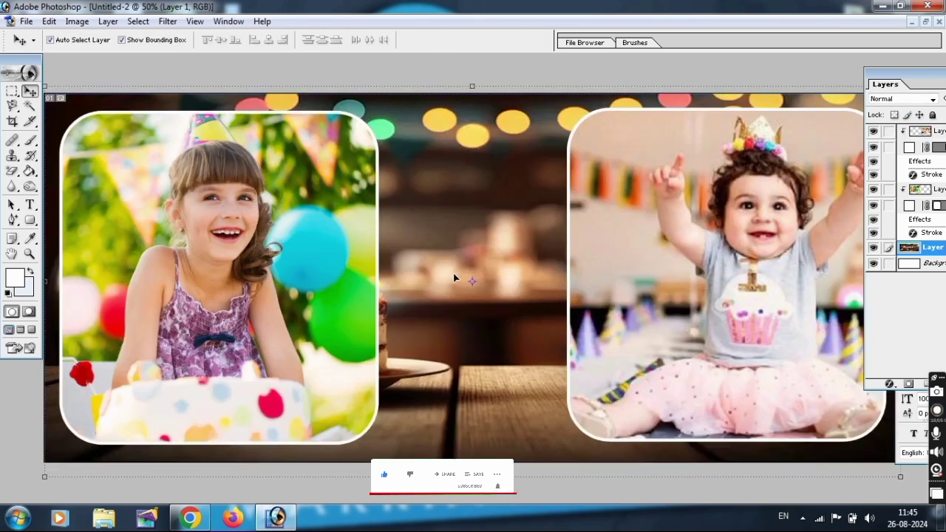
- Add a 'Happy' text layer above the centre of the canvas
{"action": "left_click", "coordinate": [31, 207]}
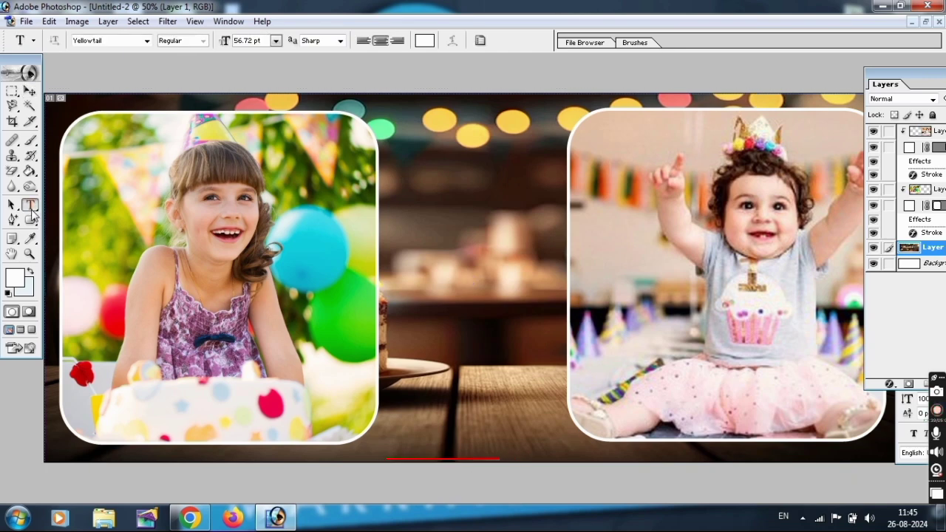
{"action": "left_click", "coordinate": [453, 207]}
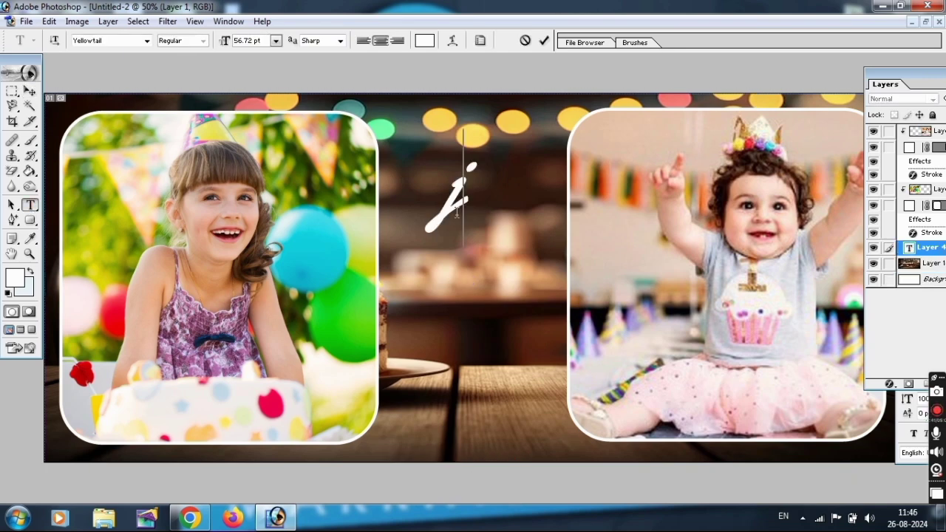
{"action": "type", "text": "jgj"}
{"action": "key", "text": "ctrl+a"}
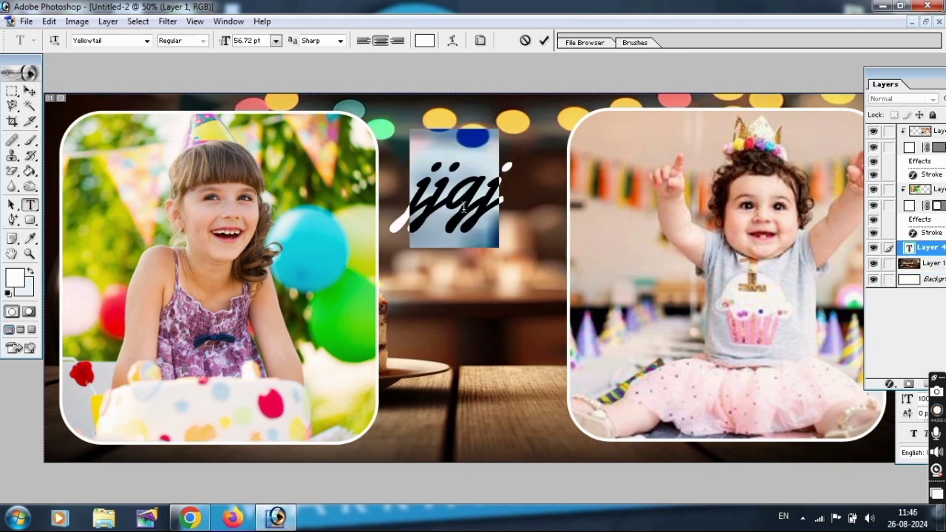
{"action": "type", "text": "Happ"}
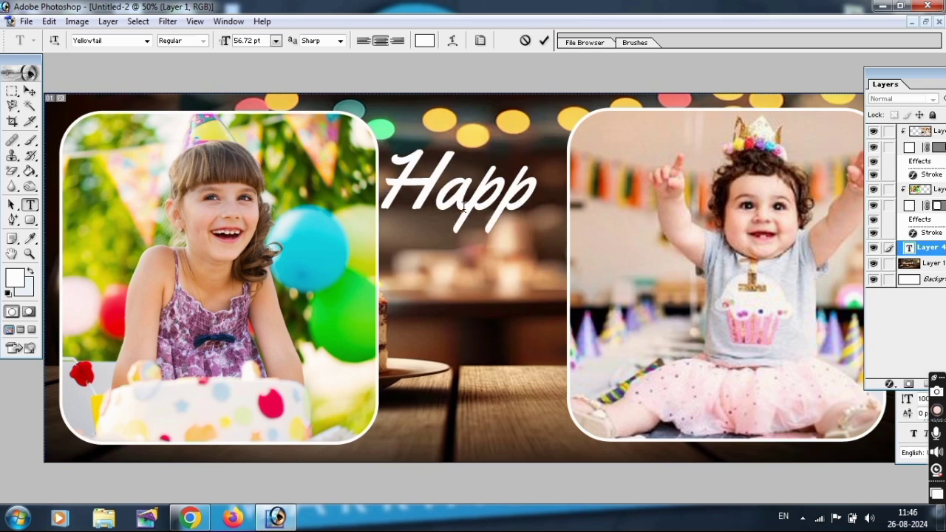
{"action": "type", "text": "y"}
- Rotate the 'Happy' text about 16 degrees so it tilts upward between the frames
{"action": "left_click", "coordinate": [29, 90]}
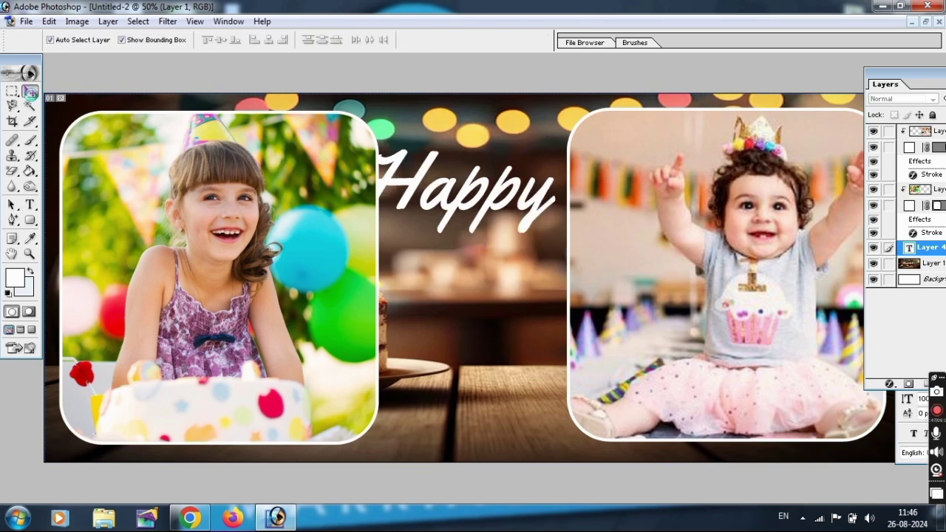
{"action": "mouse_move", "coordinate": [577, 216]}
{"action": "left_mouse_down"}
{"action": "mouse_move", "coordinate": [582, 187]}
{"action": "mouse_move", "coordinate": [563, 191]}
{"action": "left_mouse_up"}
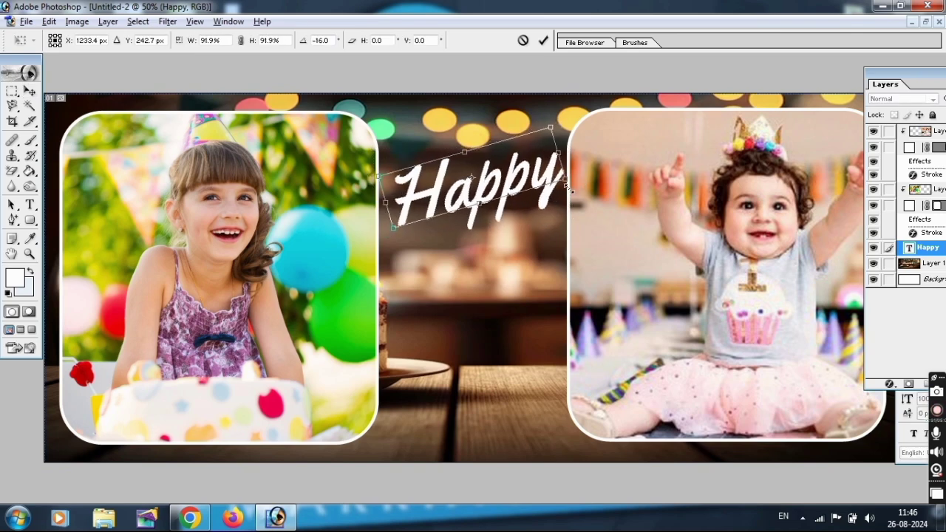
{"action": "key", "text": "Return"}
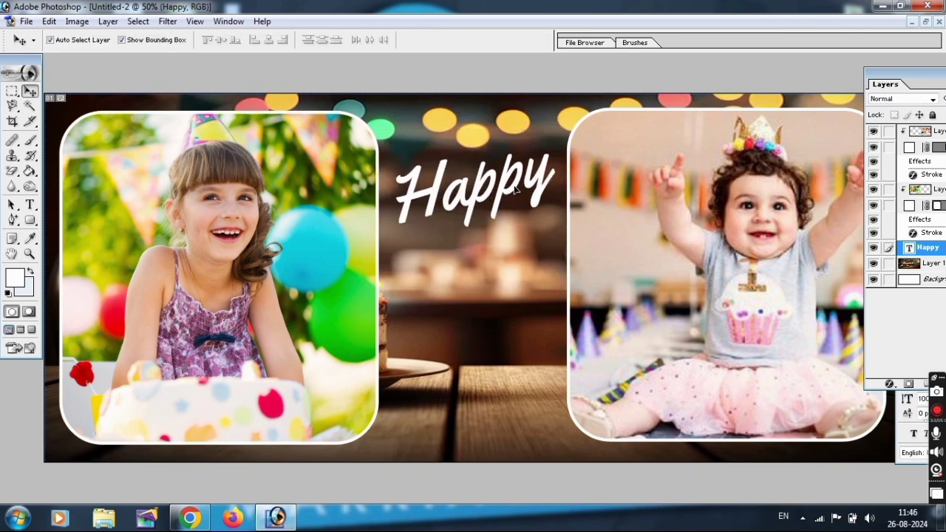
{"action": "left_click", "coordinate": [889, 384]}
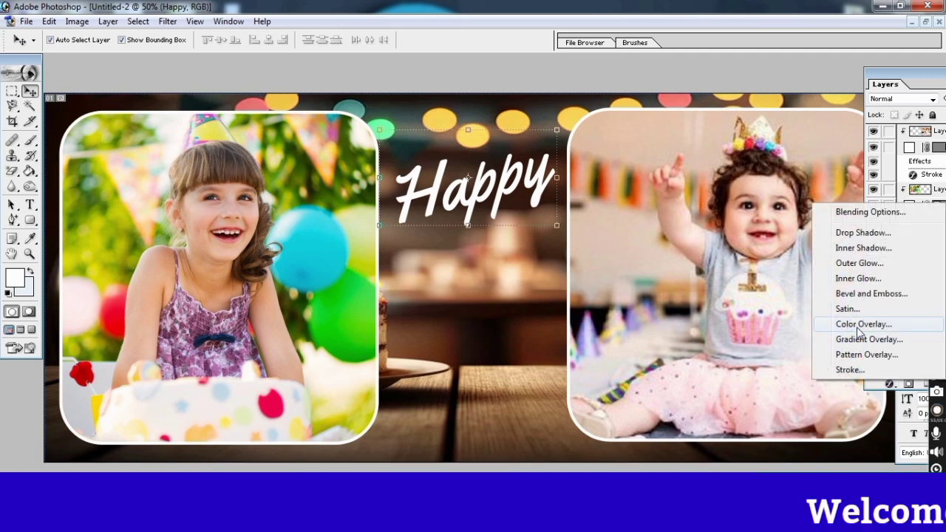
- Give the 'Happy' text a red Color Overlay and a 9 px white Stroke
{"action": "left_click", "coordinate": [853, 323]}
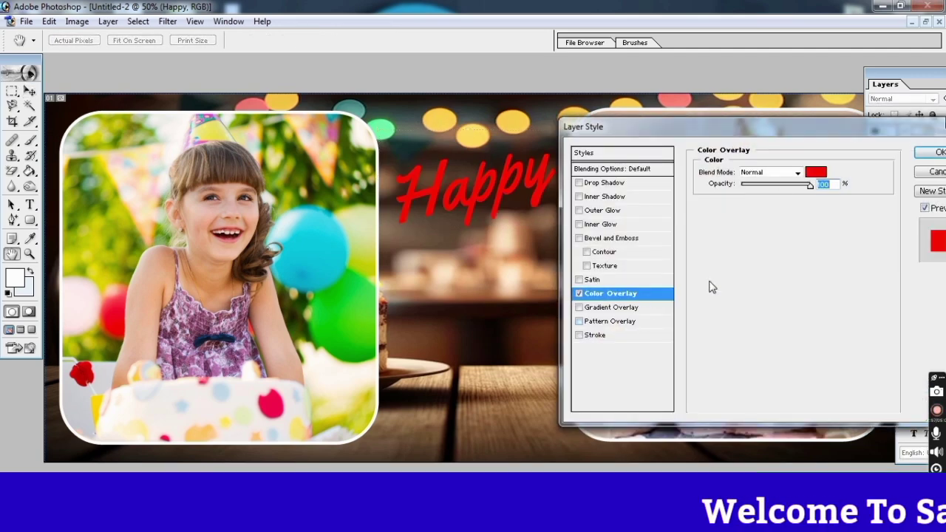
{"action": "left_click", "coordinate": [816, 173]}
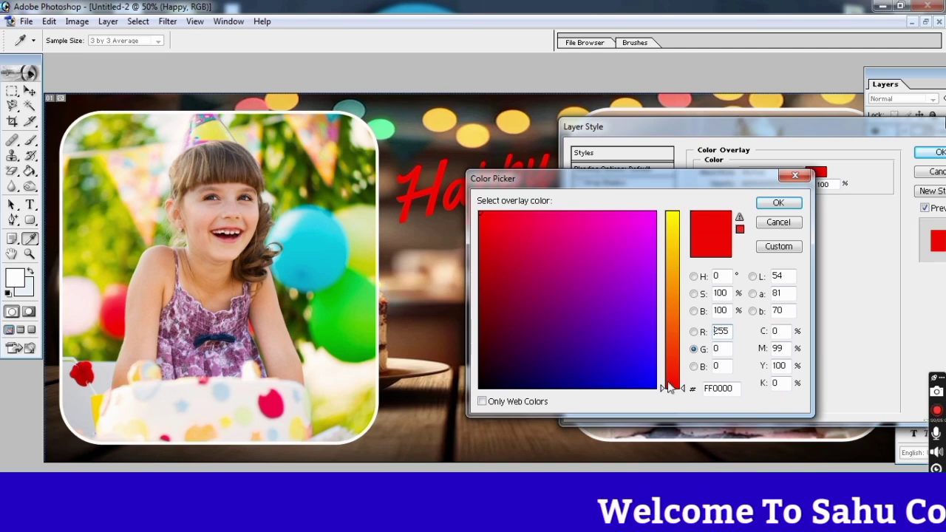
{"action": "left_click", "coordinate": [778, 202]}
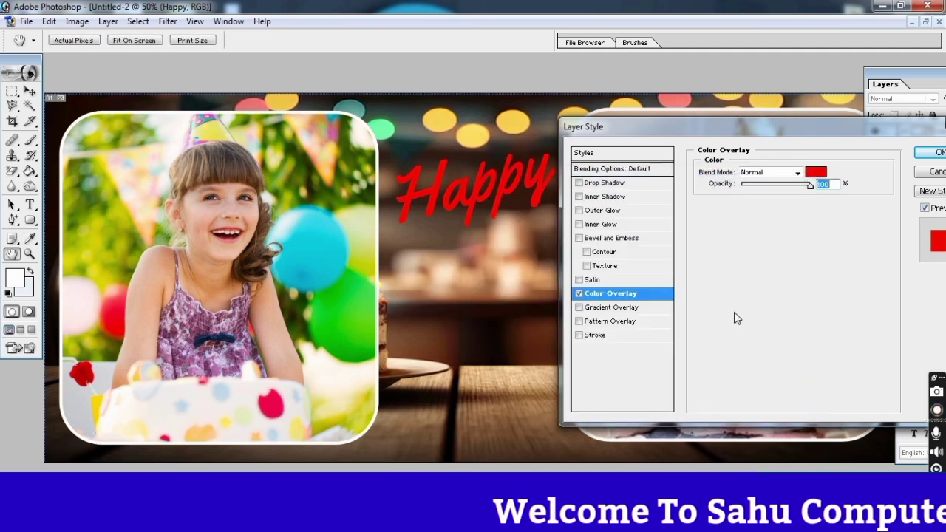
{"action": "left_click", "coordinate": [657, 334]}
{"action": "left_click", "coordinate": [730, 252]}
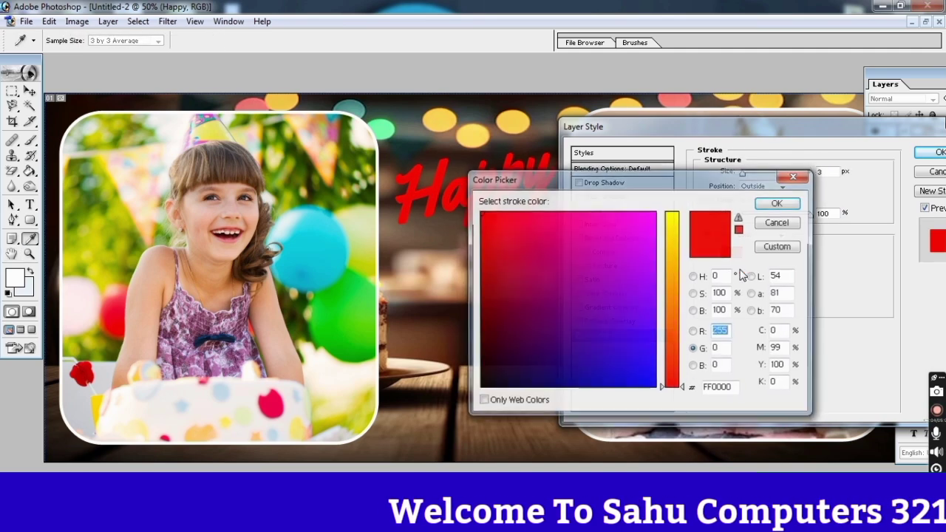
{"action": "left_click", "coordinate": [778, 203]}
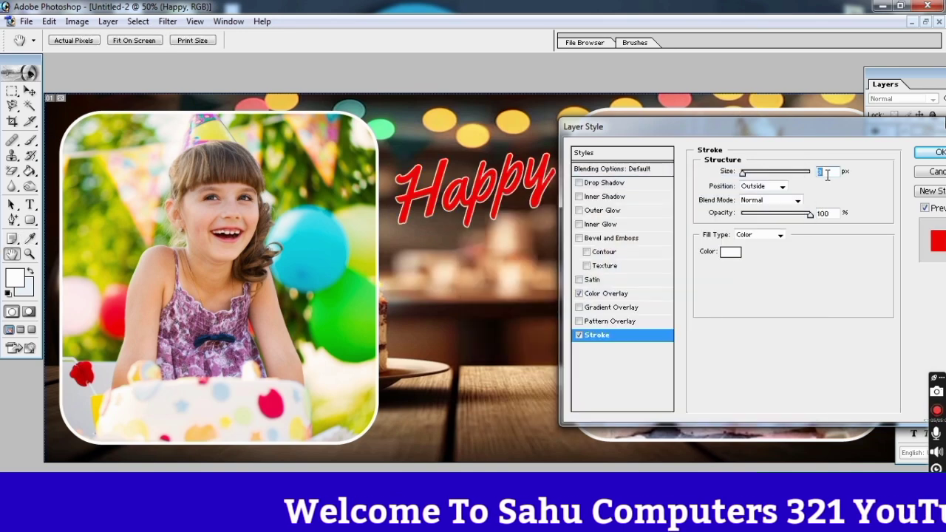
{"action": "double_click", "coordinate": [822, 171]}
{"action": "type", "text": "9"}
{"action": "key", "text": "Return"}
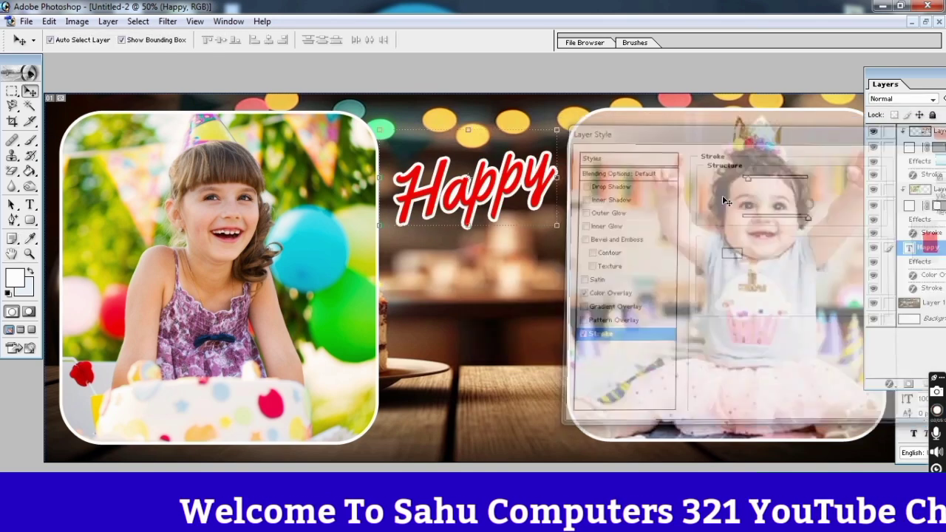
- Duplicate the 'Happy' layer below the original and retype it as 'Birthday'
{"action": "left_click_drag", "start_coordinate": [491, 181], "coordinate": [489, 270]}
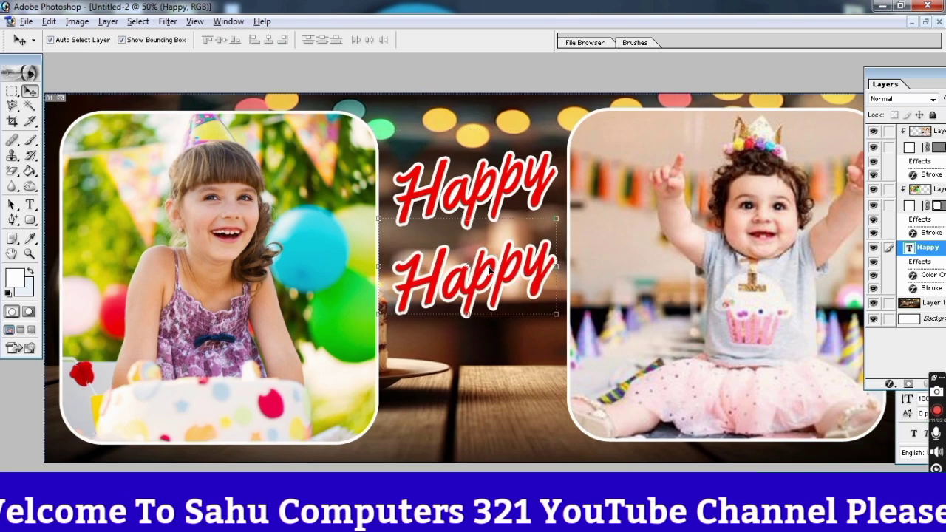
{"action": "key", "text": "t"}
{"action": "double_click", "coordinate": [489, 271]}
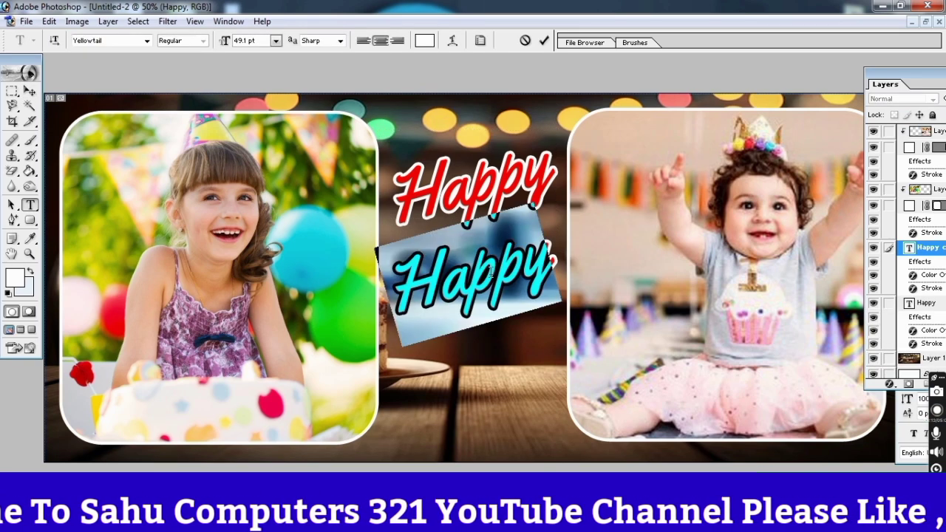
{"action": "type", "text": "Bir"}
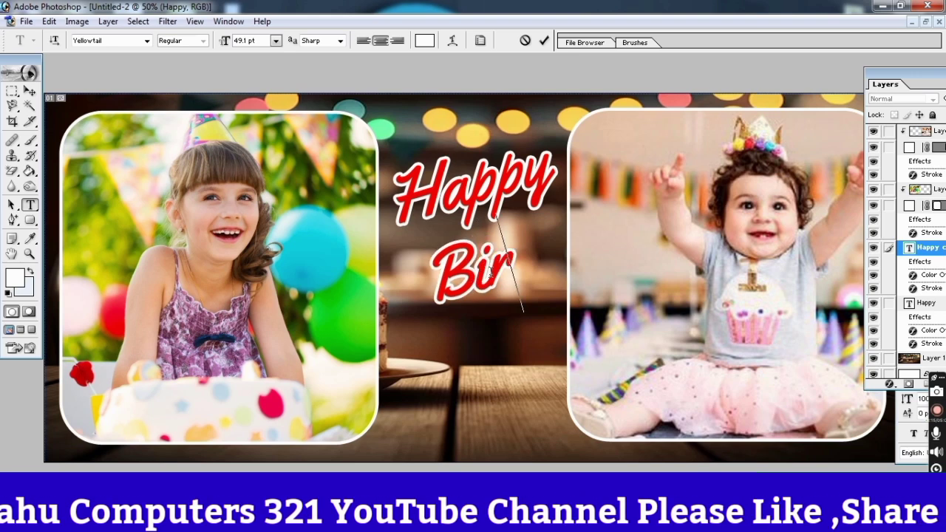
{"action": "type", "text": "thday"}
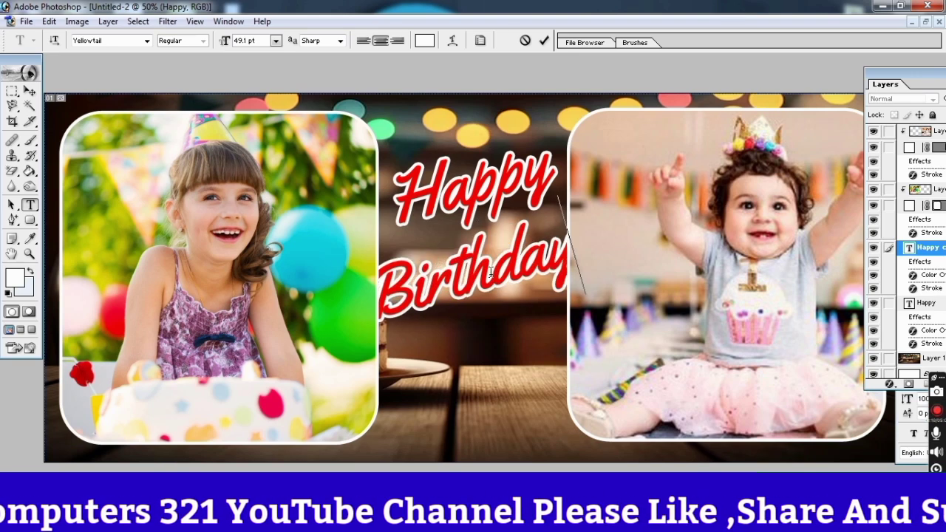
- Scale the 'Birthday' text down slightly beneath 'Happy'
{"action": "left_click", "coordinate": [29, 90]}
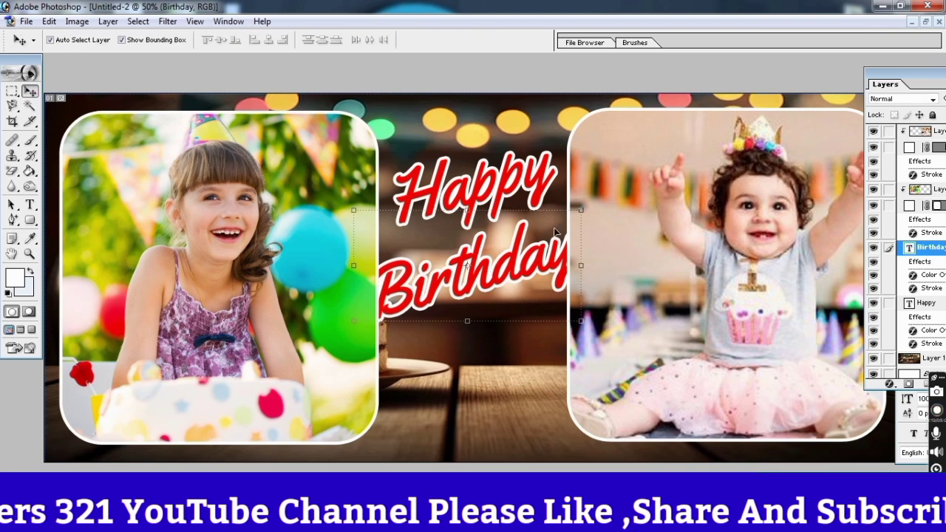
{"action": "left_click_drag", "start_coordinate": [581, 210], "coordinate": [564, 223]}
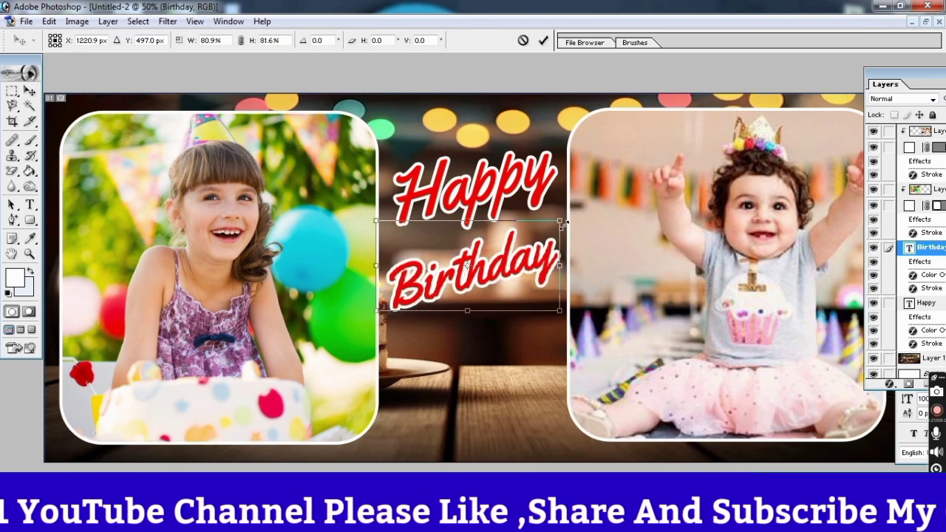
{"action": "key", "text": "Return"}
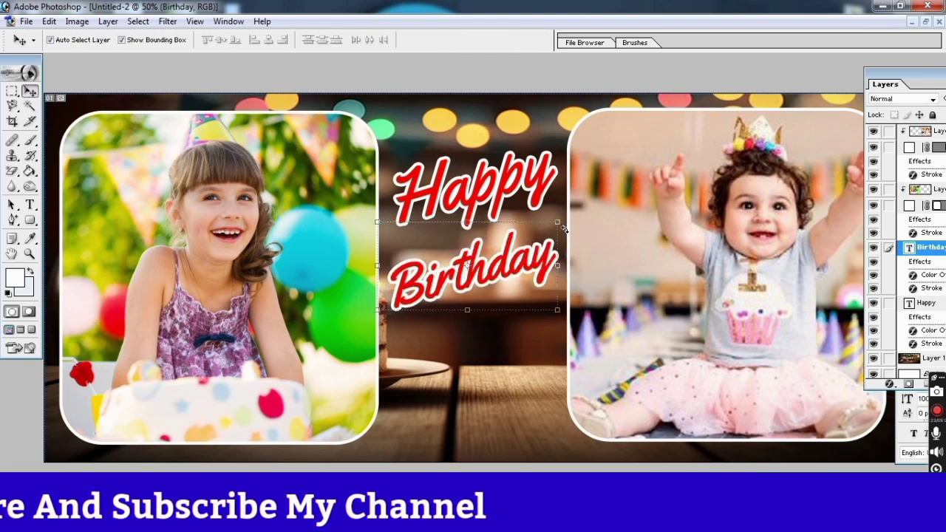
{"action": "key", "text": "ctrl+minus"}
- Open cake_PNG13099.png in Photoshop and bring it into the collage document
{"action": "left_click", "coordinate": [473, 347]}
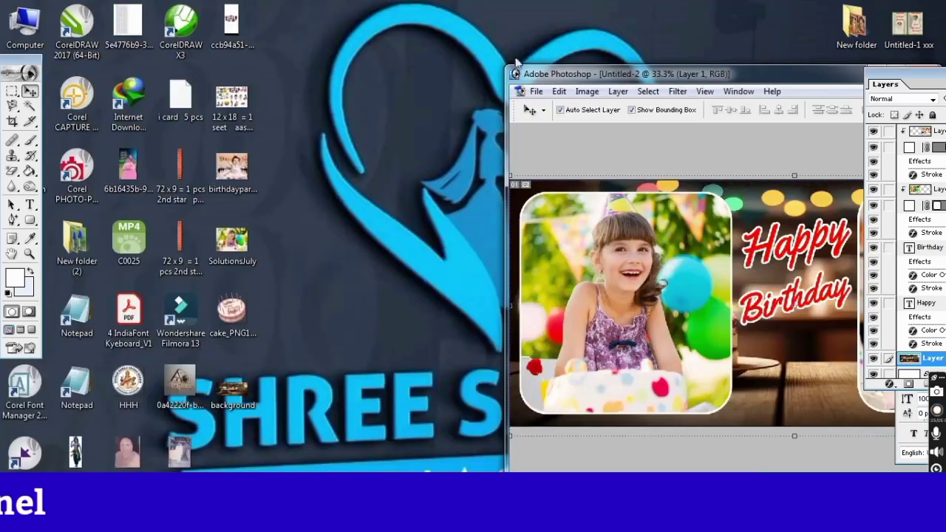
{"action": "left_click", "coordinate": [900, 6]}
{"action": "left_click_drag", "start_coordinate": [231, 314], "coordinate": [658, 325]}
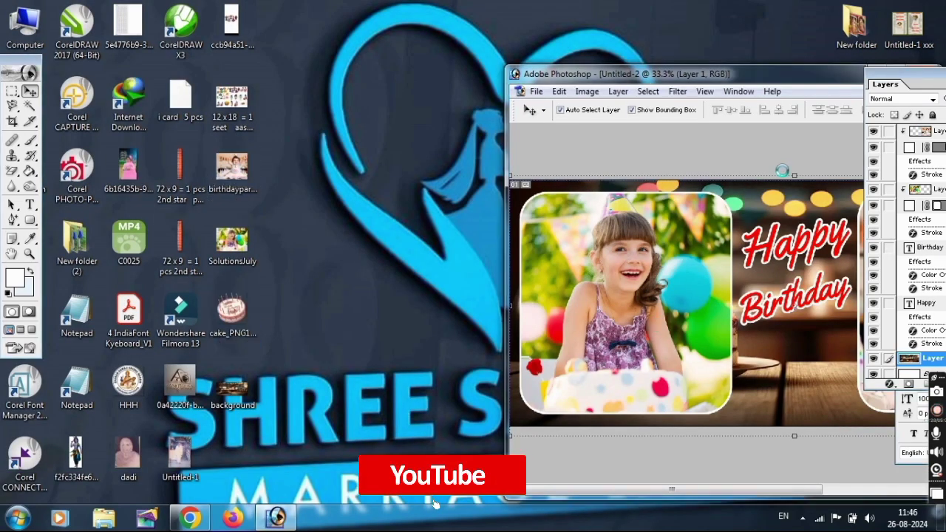
{"action": "double_click", "coordinate": [770, 74]}
{"action": "left_click_drag", "start_coordinate": [222, 281], "coordinate": [461, 350]}
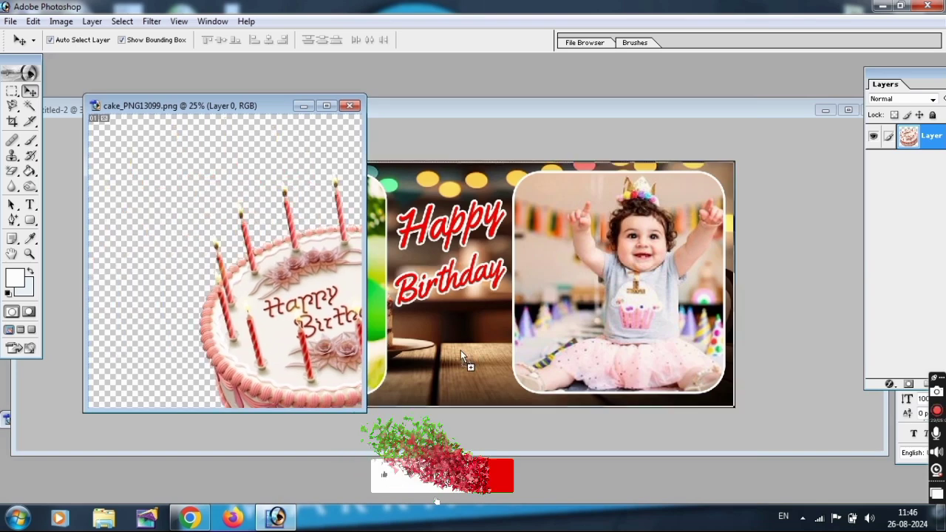
{"action": "double_click", "coordinate": [572, 113]}
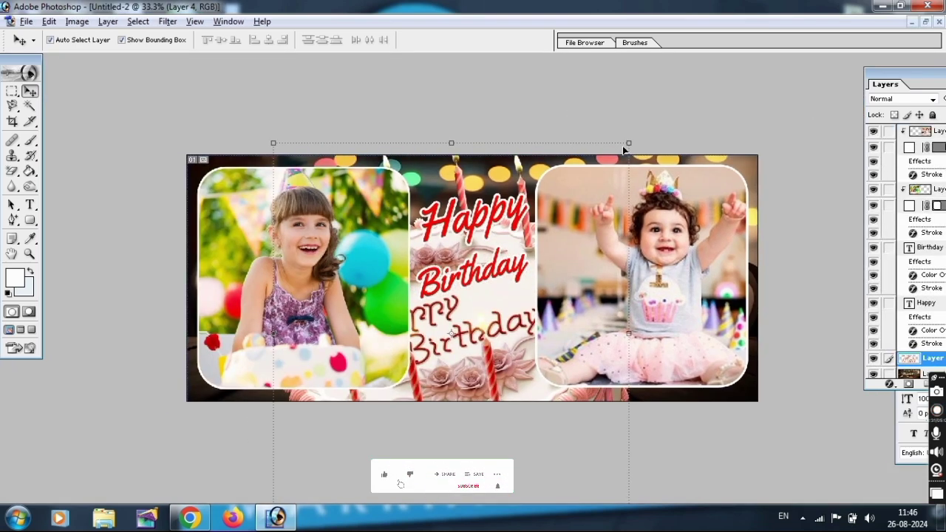
- Scale the cake to about 30% and place it centred just below 'Birthday'
{"action": "left_click_drag", "start_coordinate": [623, 148], "coordinate": [503, 284]}
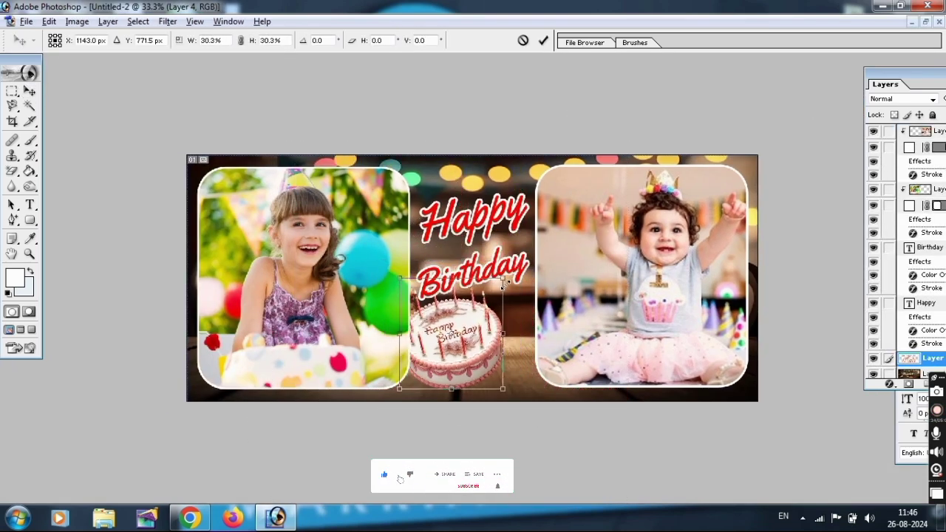
{"action": "key", "text": "Return"}
{"action": "left_click_drag", "start_coordinate": [459, 340], "coordinate": [483, 347]}
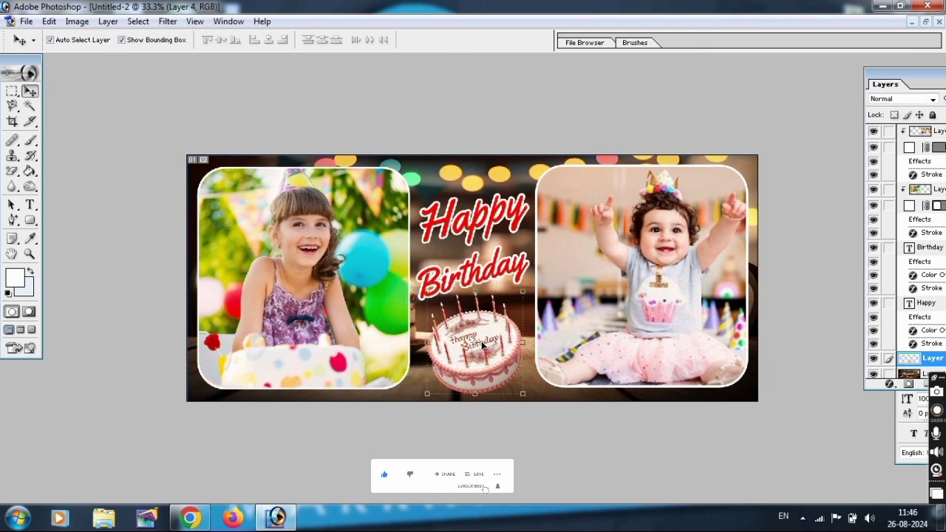
{"action": "key", "text": "ctrl+plus"}
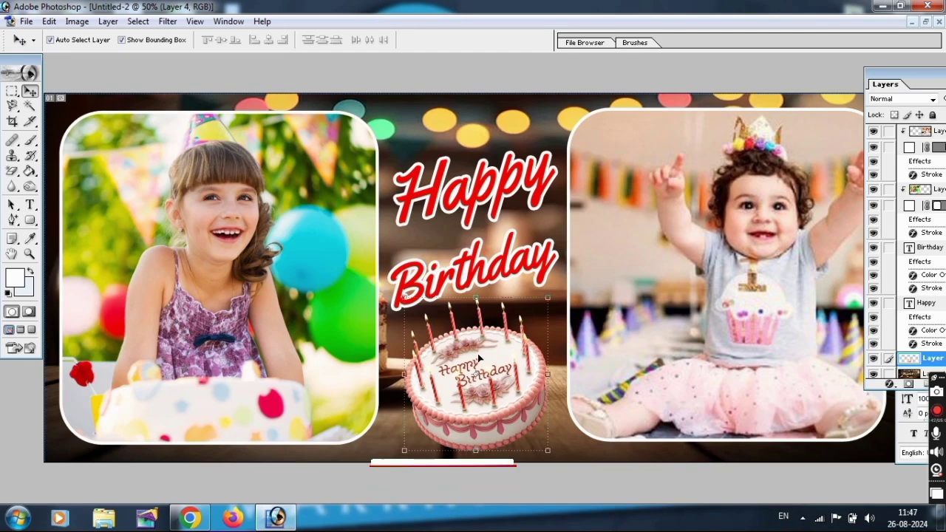
{"action": "key", "text": "ctrl+plus"}
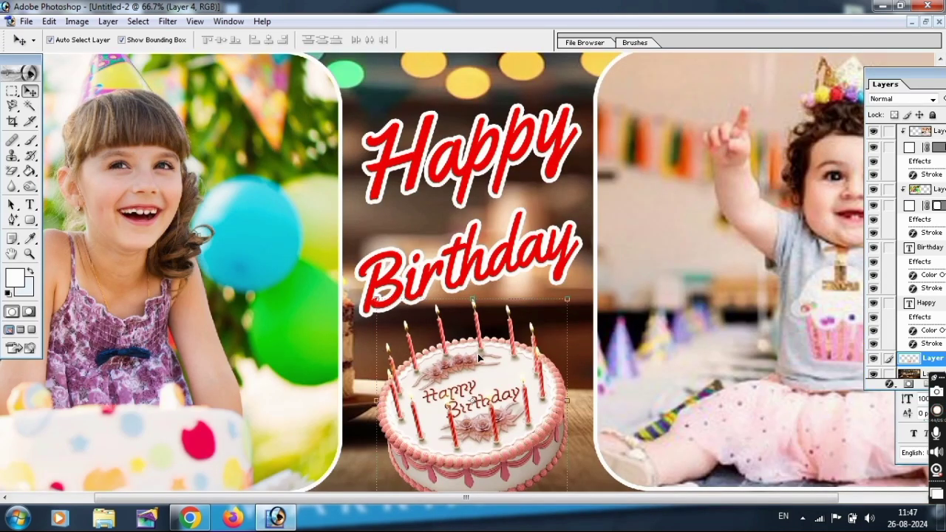
{"action": "key", "text": "ctrl+minus"}
{"action": "right_click", "coordinate": [436, 141]}
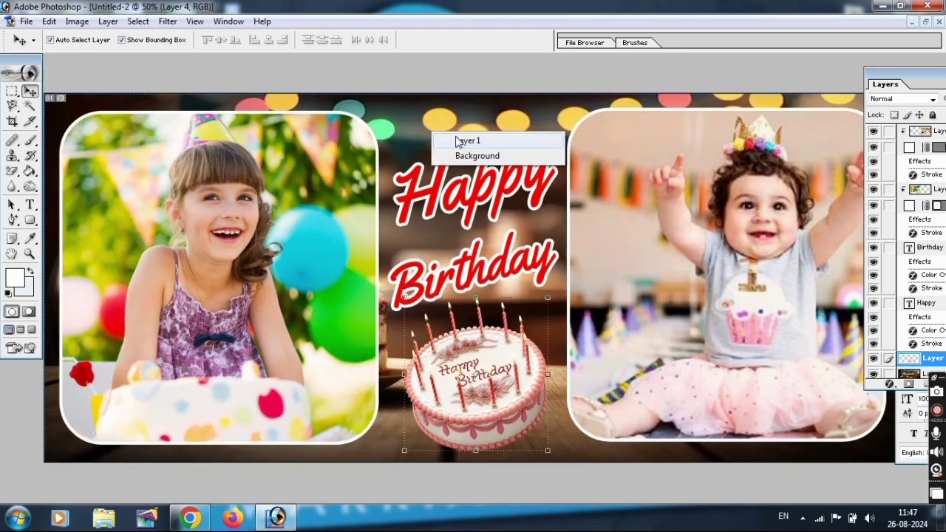
{"action": "left_click", "coordinate": [458, 139]}
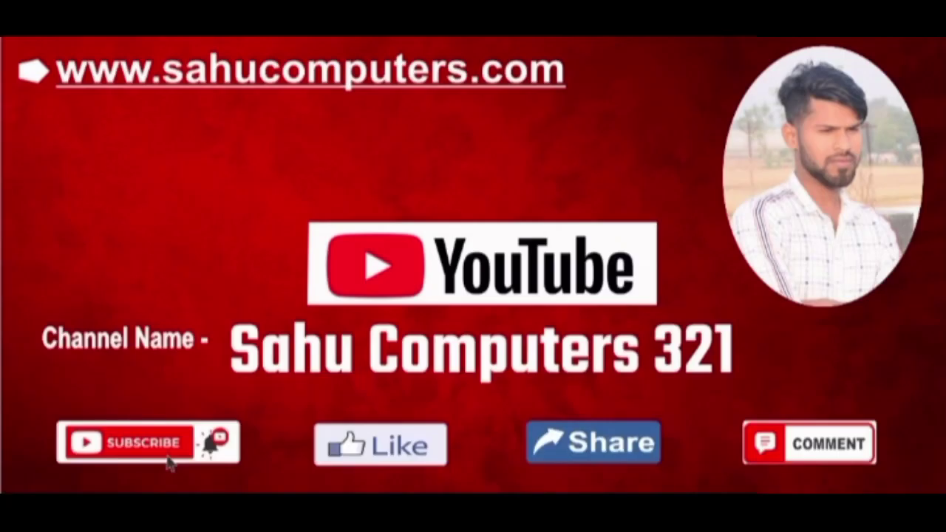